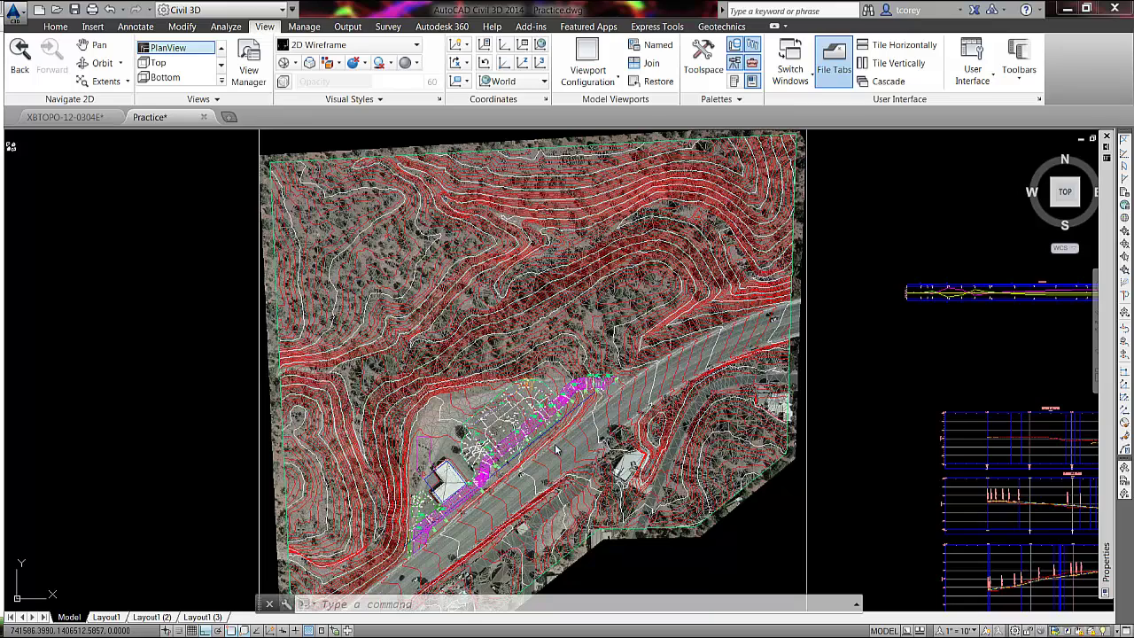
Step: Start a new camera and place it on the site near the road with Nearest snap
left_click(426, 608)
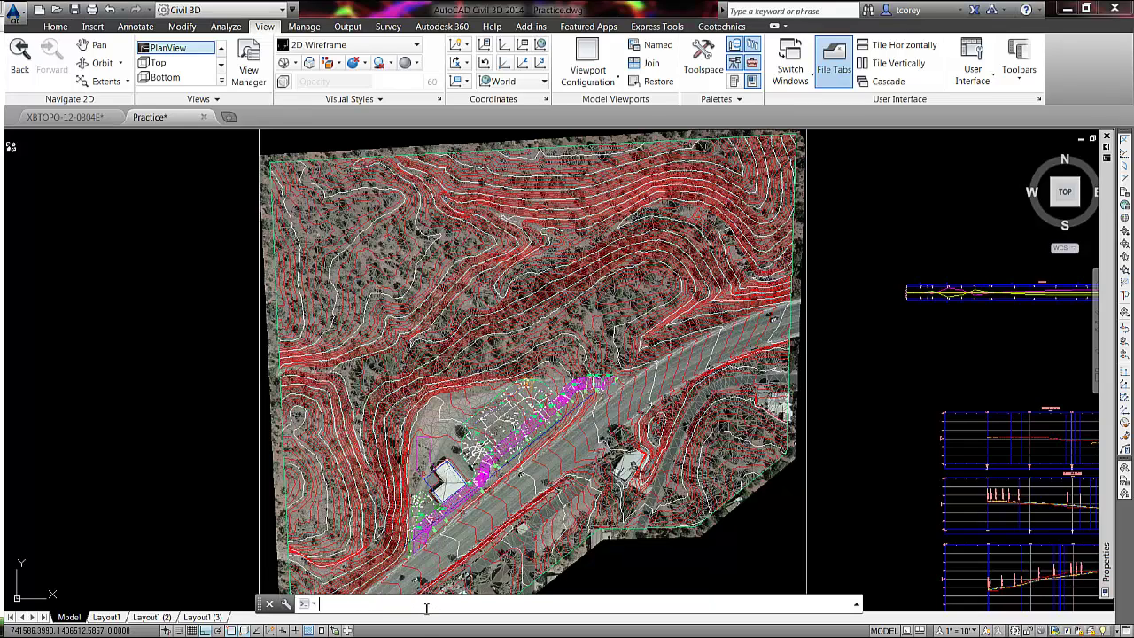
type("camera")
key("Return")
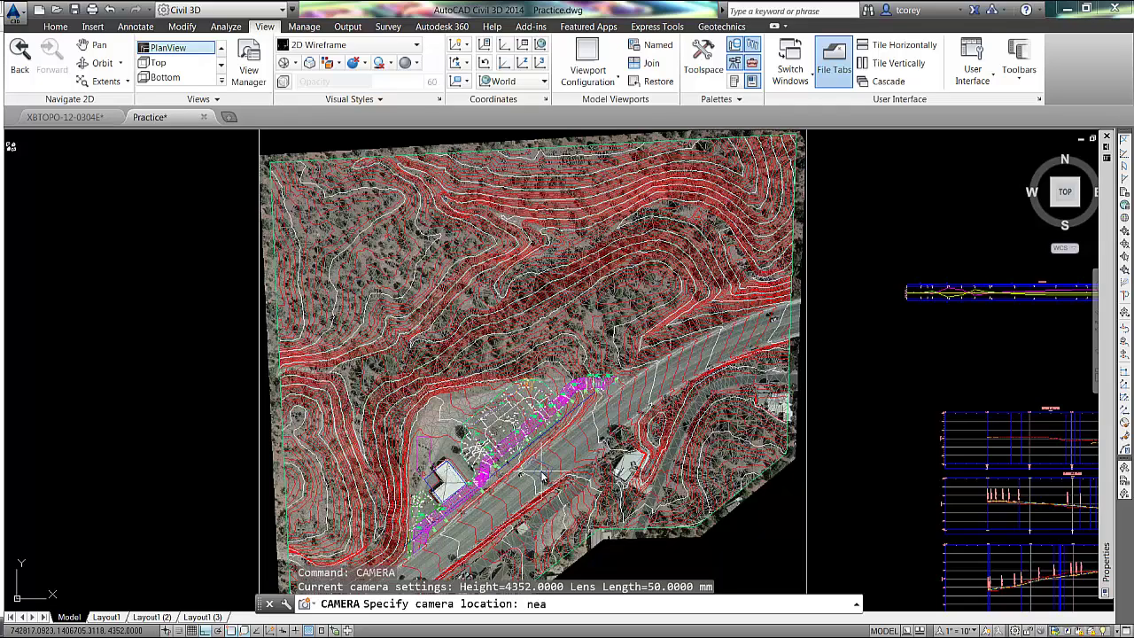
type("nea")
key("Return")
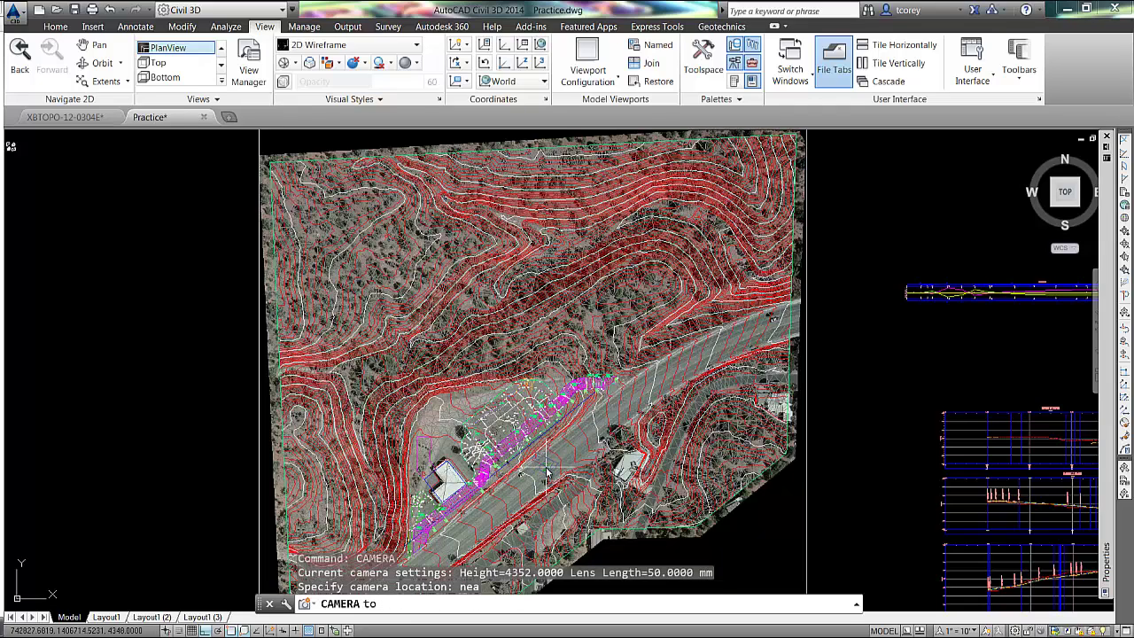
left_click(547, 475)
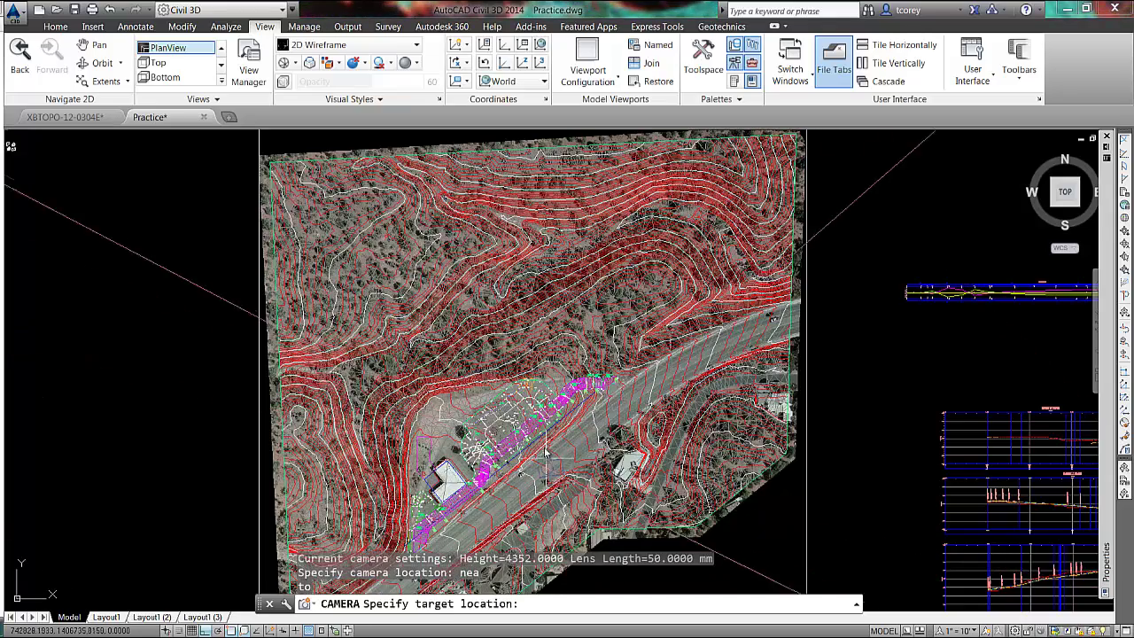
Step: Set the camera's target point above the site and finish, creating Camera1
middle_click_drag(547, 264, 532, 241, "shift")
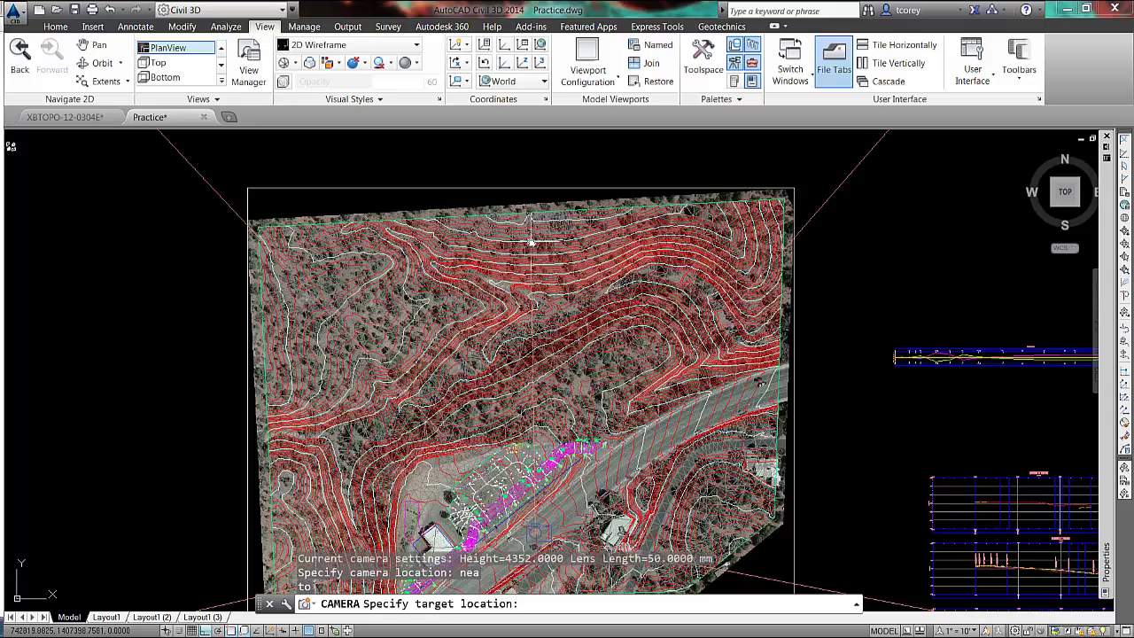
scroll(532, 241, "down", 4)
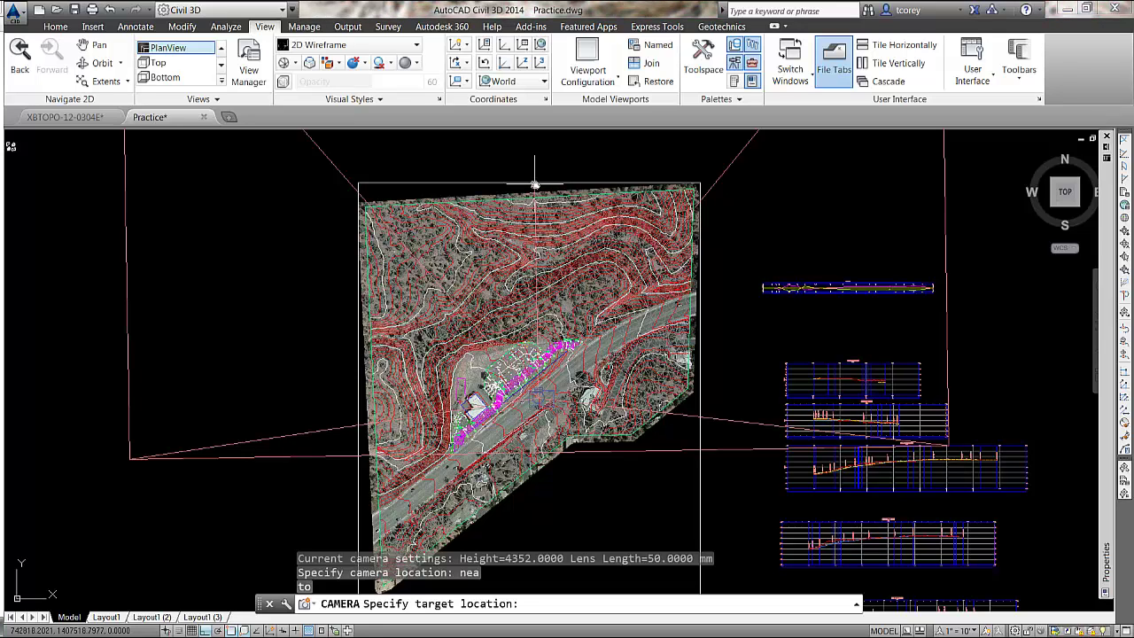
middle_click_drag(532, 144, 563, 196)
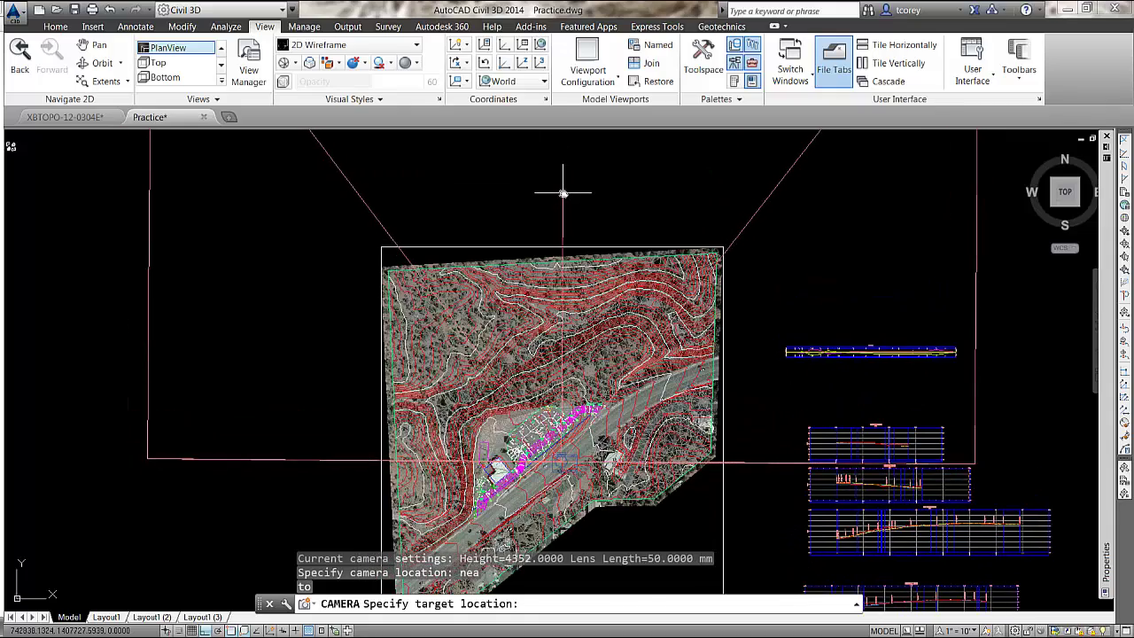
left_click(561, 192)
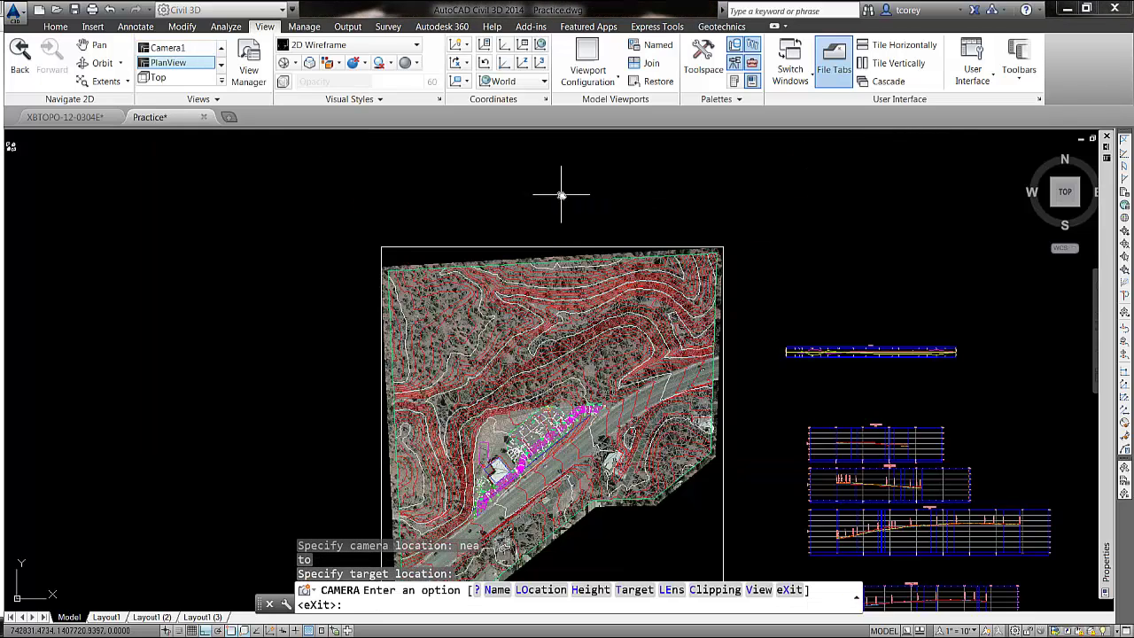
type("x")
key("Return")
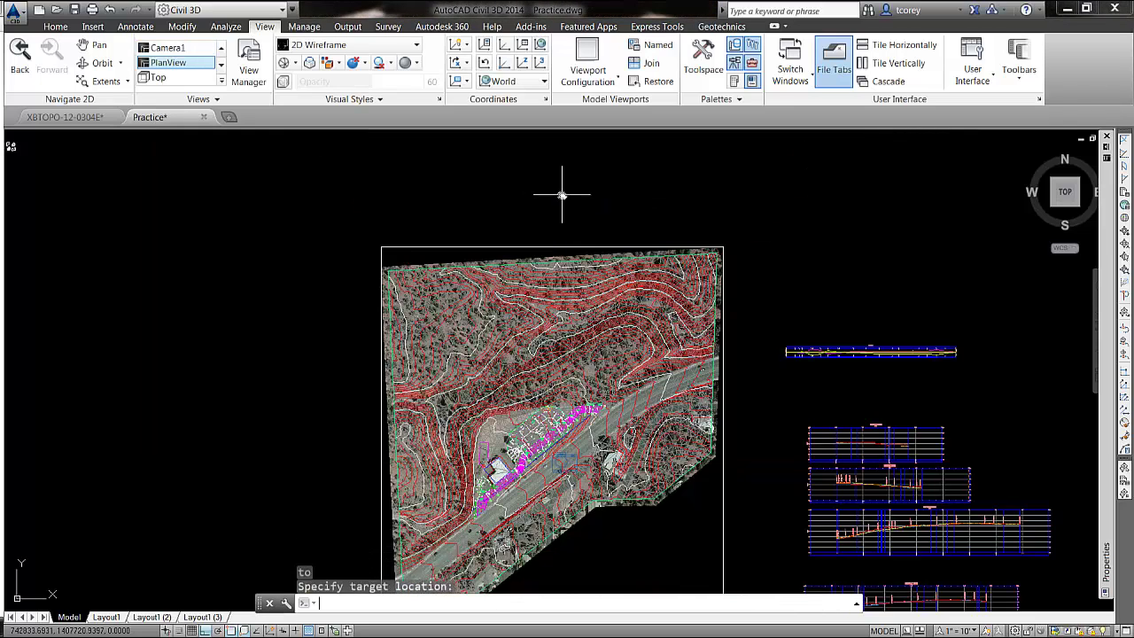
Step: Preview Camera1 and set its Target Z to 4348 to match the camera height
left_click(566, 459)
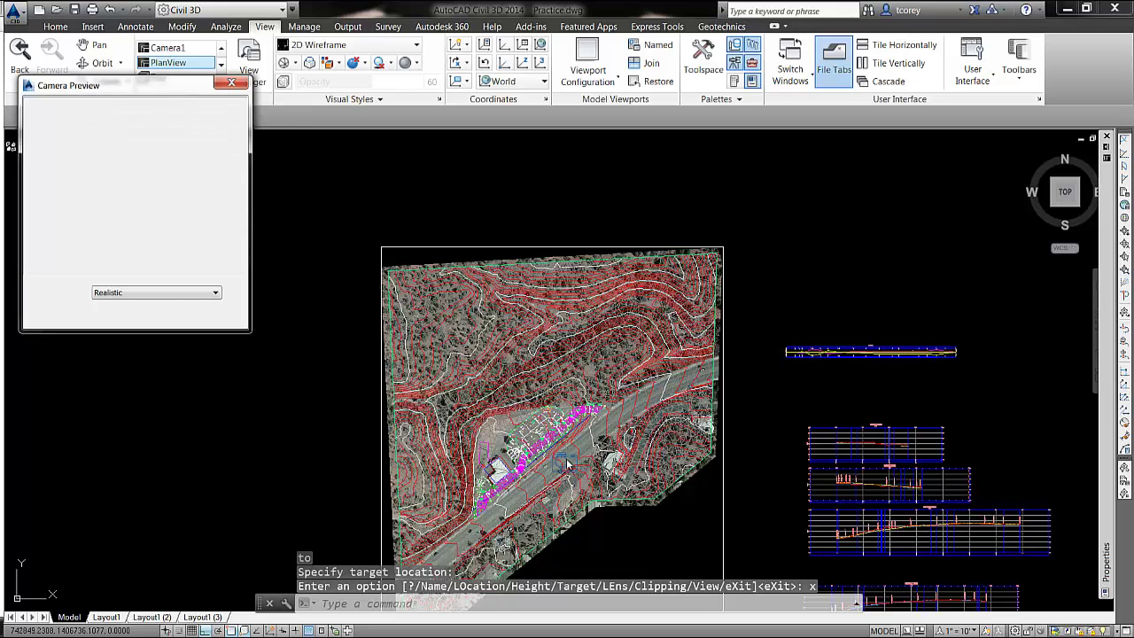
mouse_move(1105, 305)
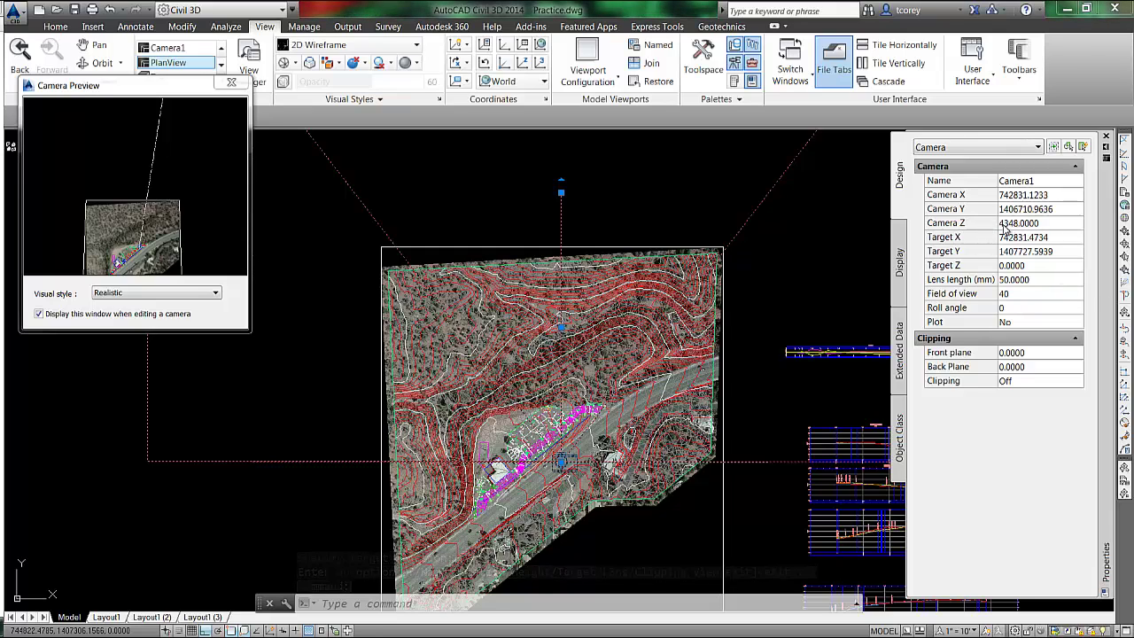
left_click(1033, 266)
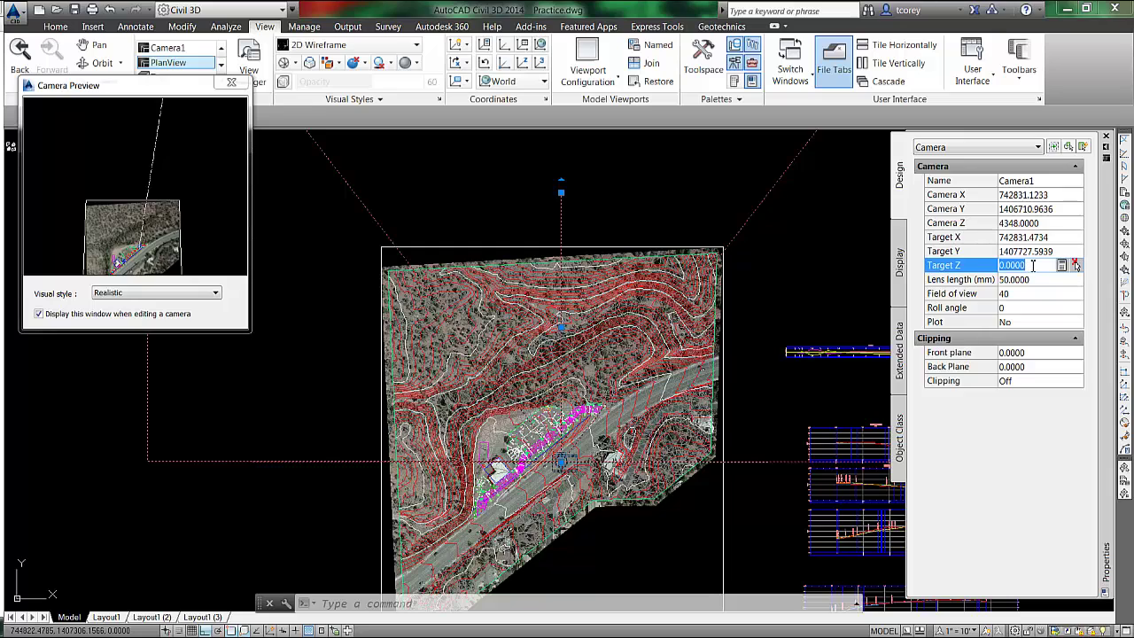
type("4348")
key("Return")
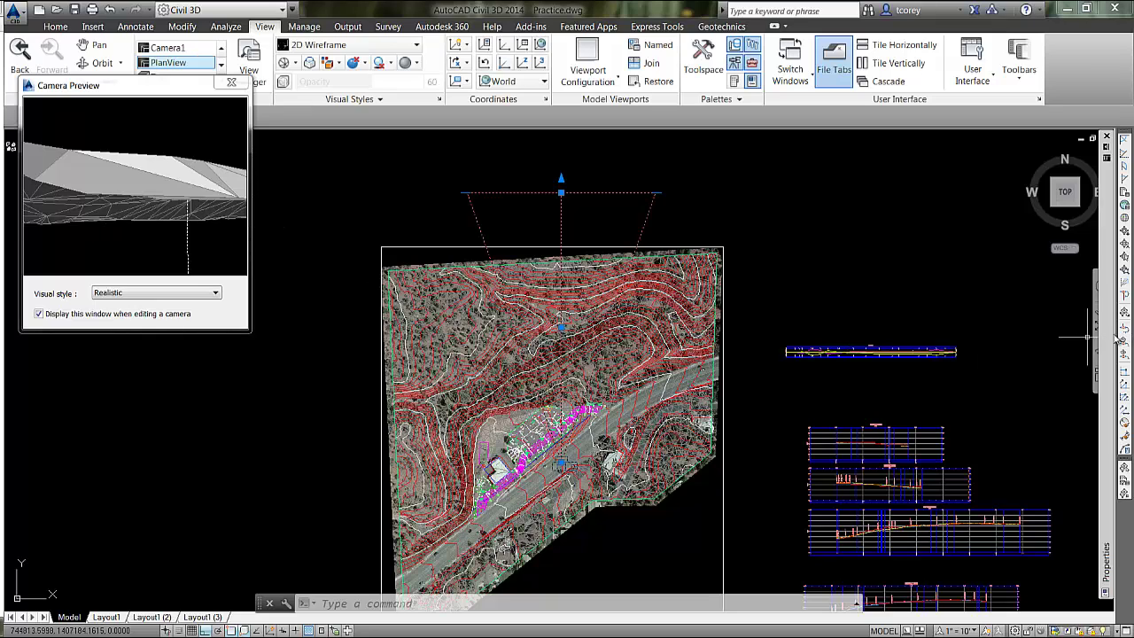
Step: Turn on both front and back clipping for Camera1
mouse_move(1108, 339)
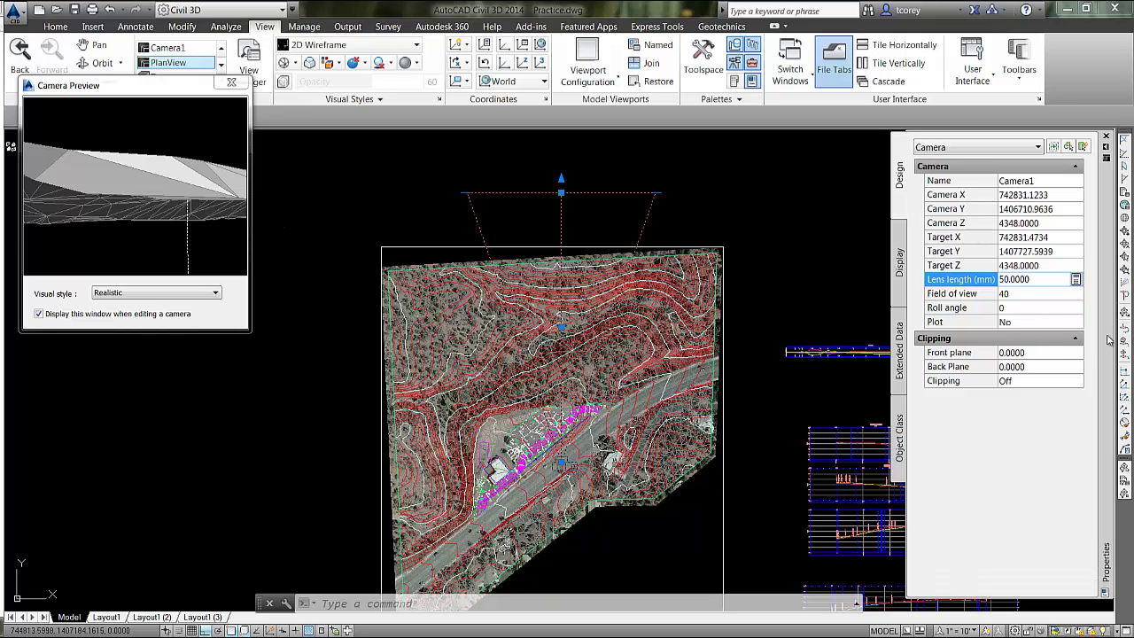
left_click(1027, 382)
left_click(1027, 383)
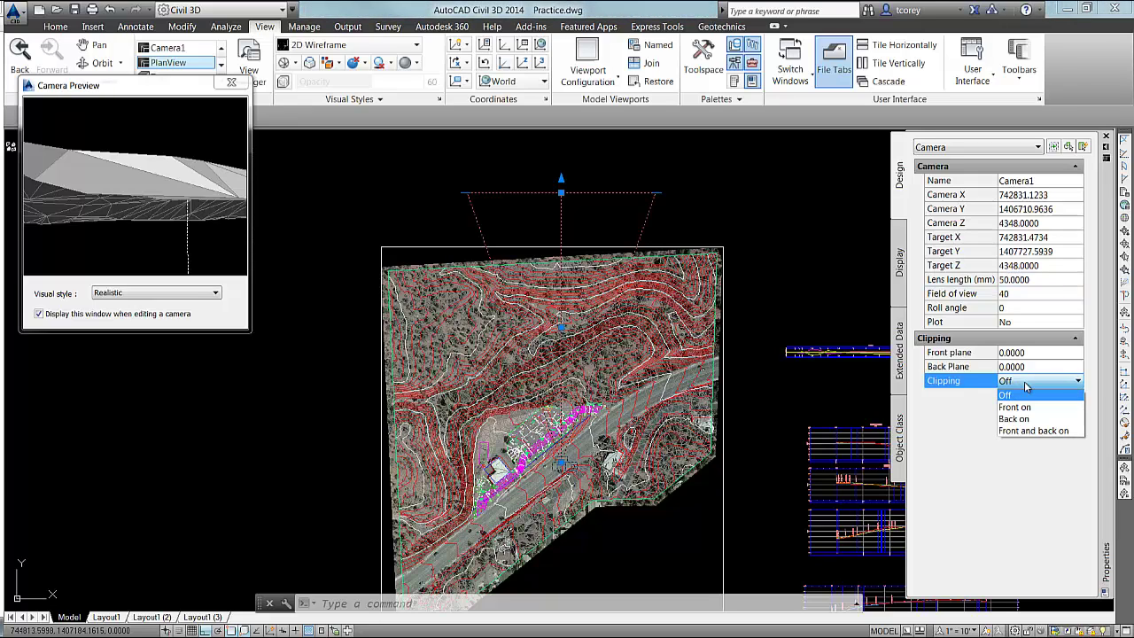
left_click(1026, 432)
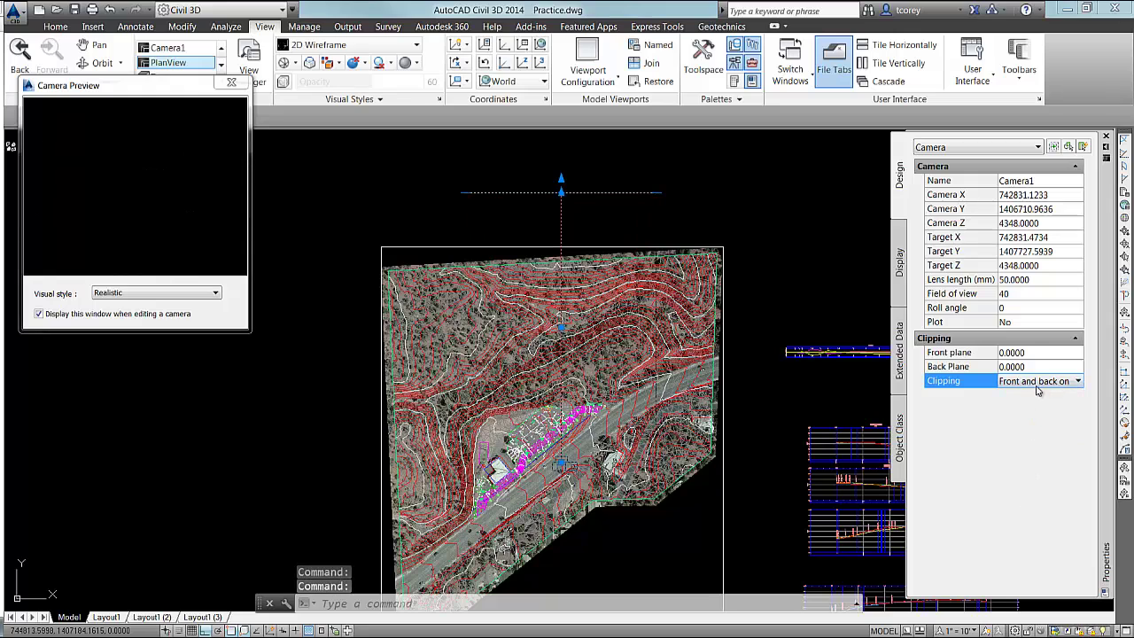
Step: Enter a front clipping plane of 500 and a back plane of 200
left_click(1033, 353)
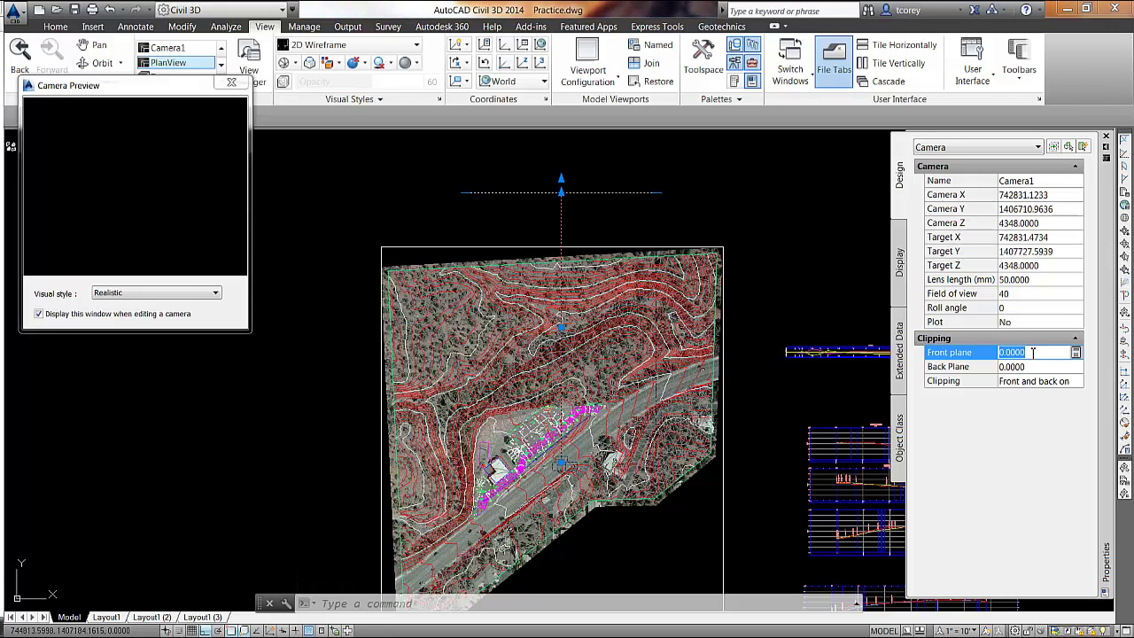
type("500")
key("Return")
key("Tab")
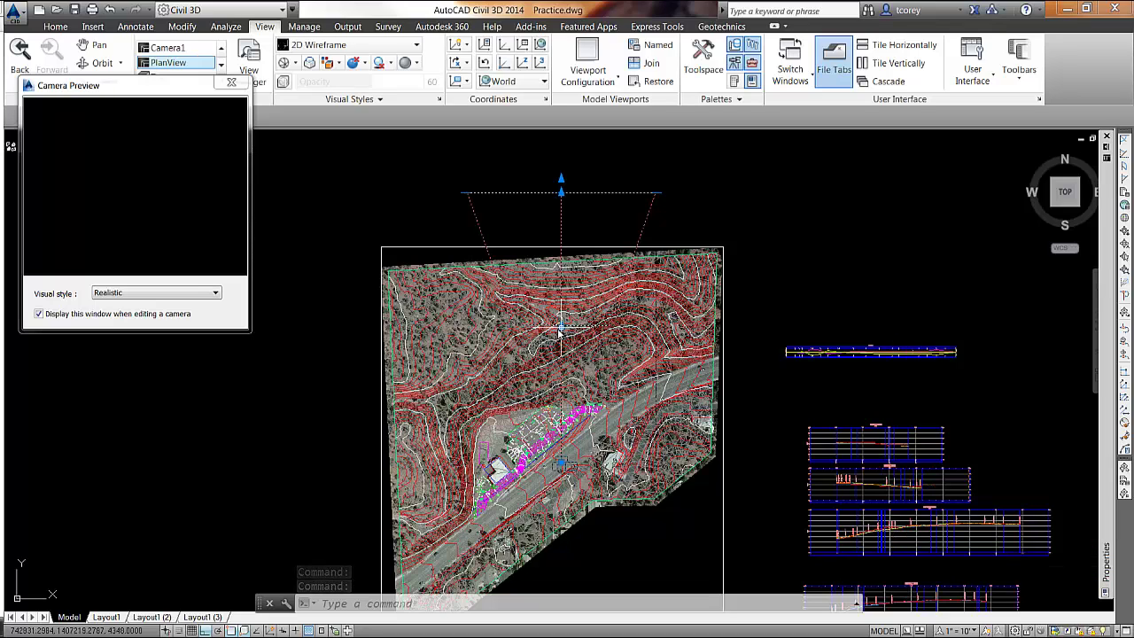
mouse_move(1110, 359)
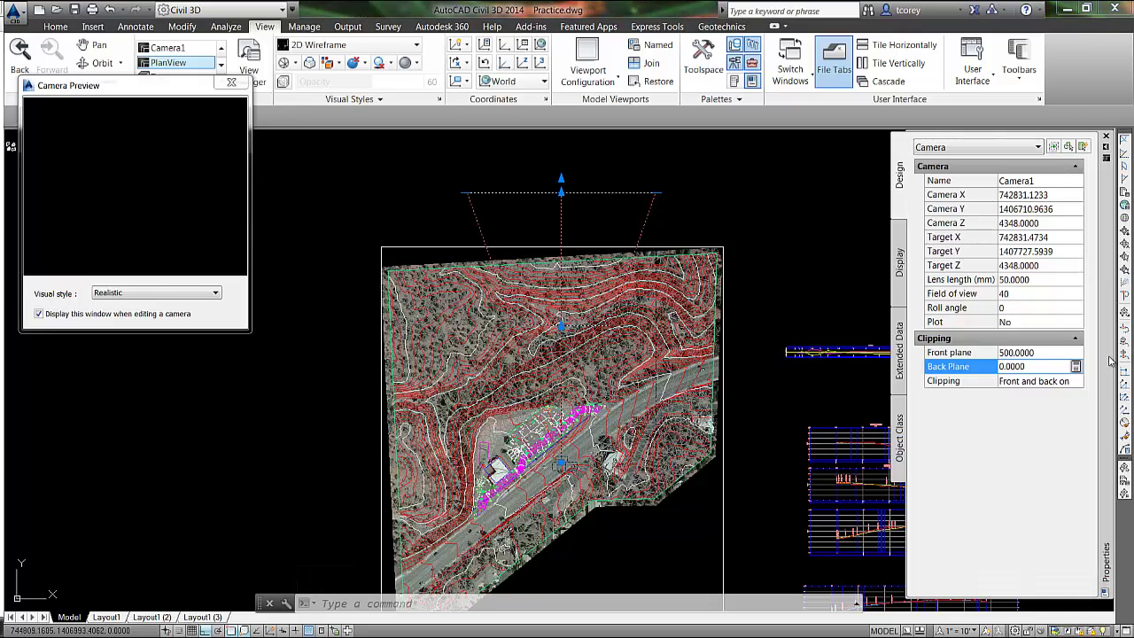
left_click_drag(1033, 369, 1001, 370)
type("200")
key("Return")
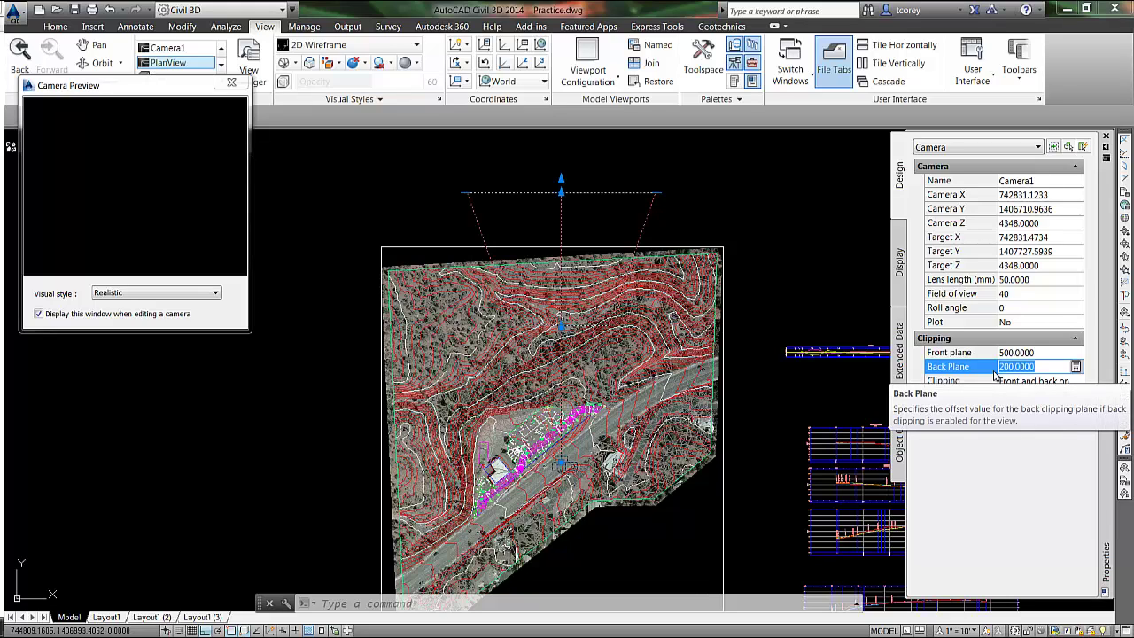
key("Down")
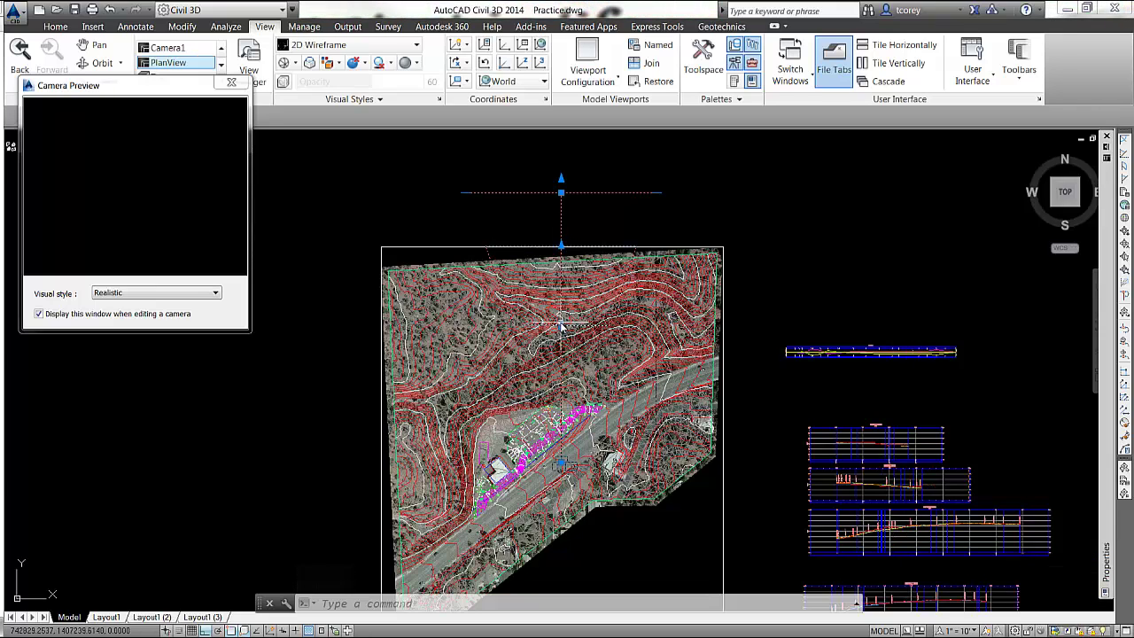
Step: Change the front clipping plane to 200, then to 150
mouse_move(1107, 320)
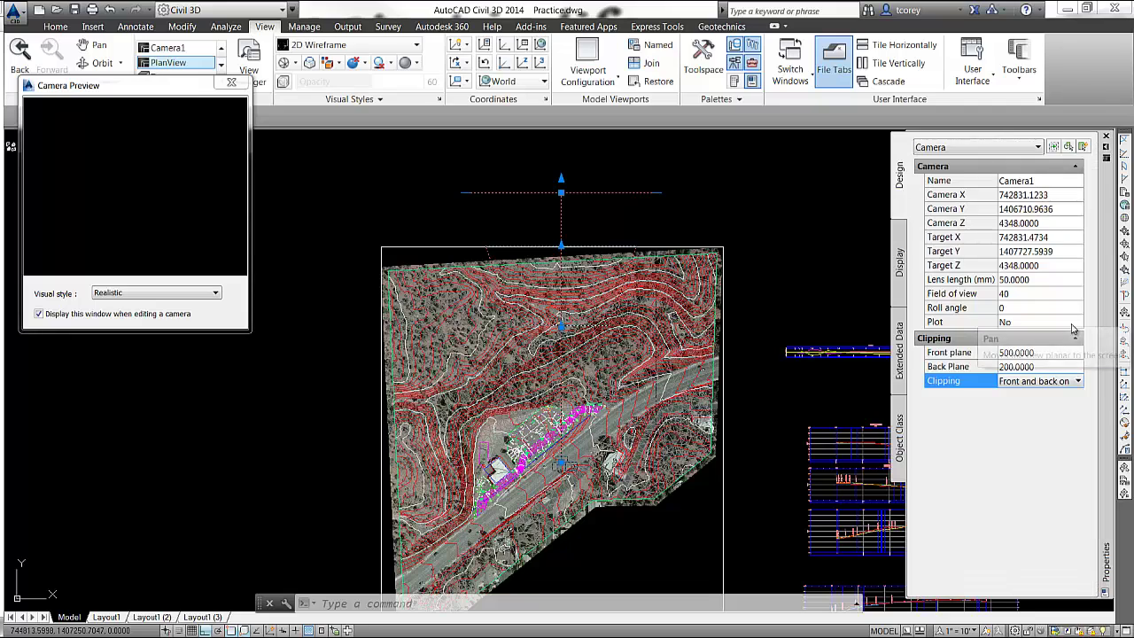
left_click(1046, 354)
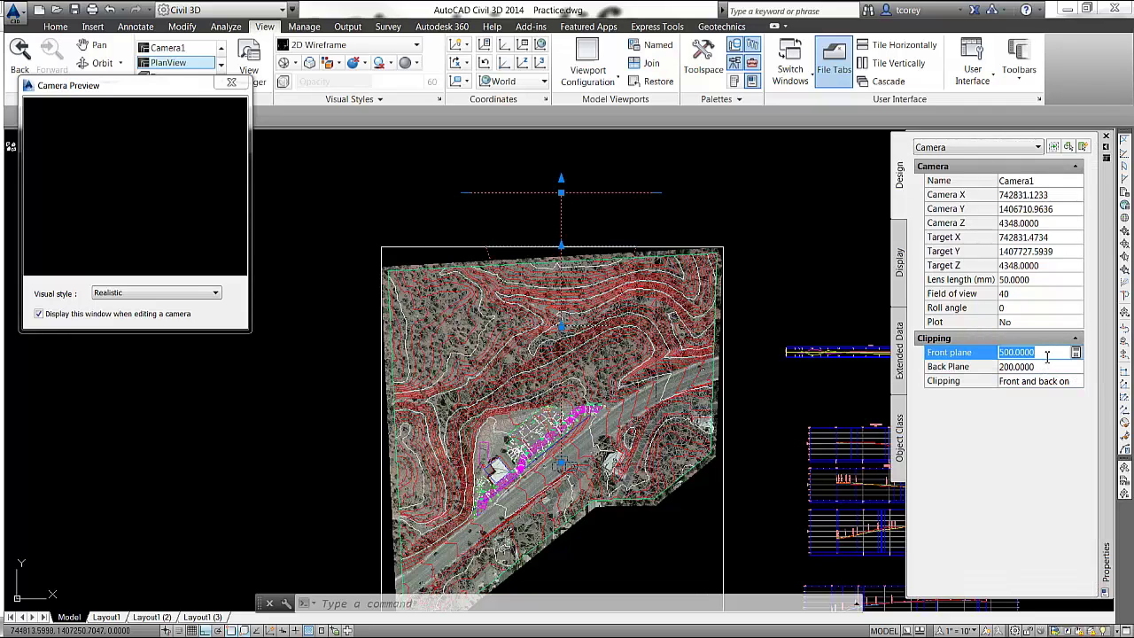
type("2")
key("Return")
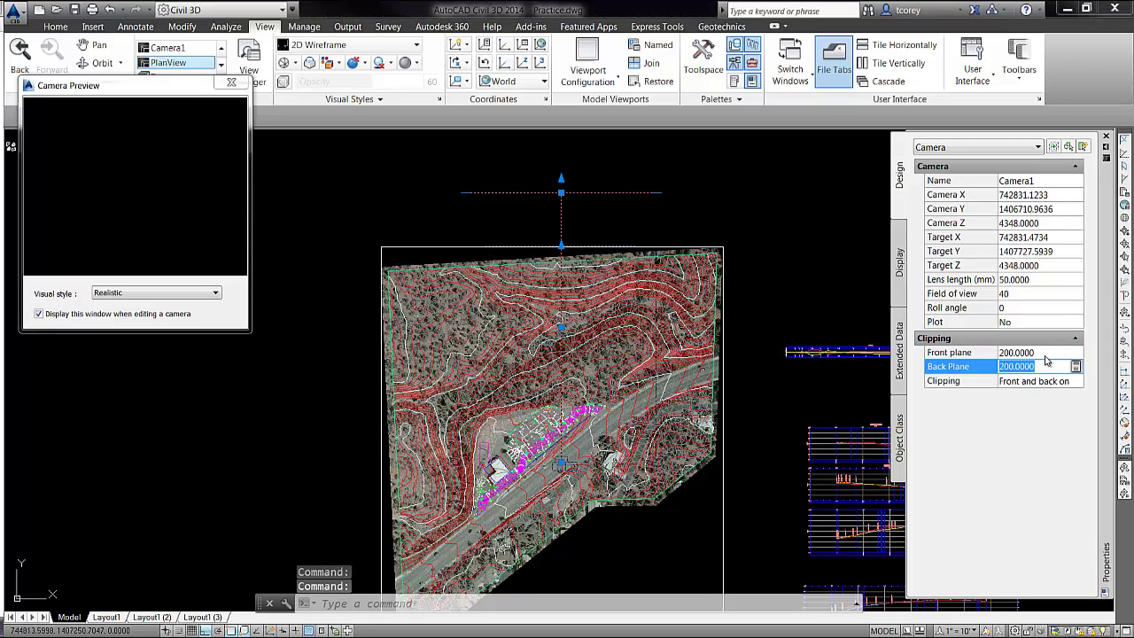
left_click(1041, 352)
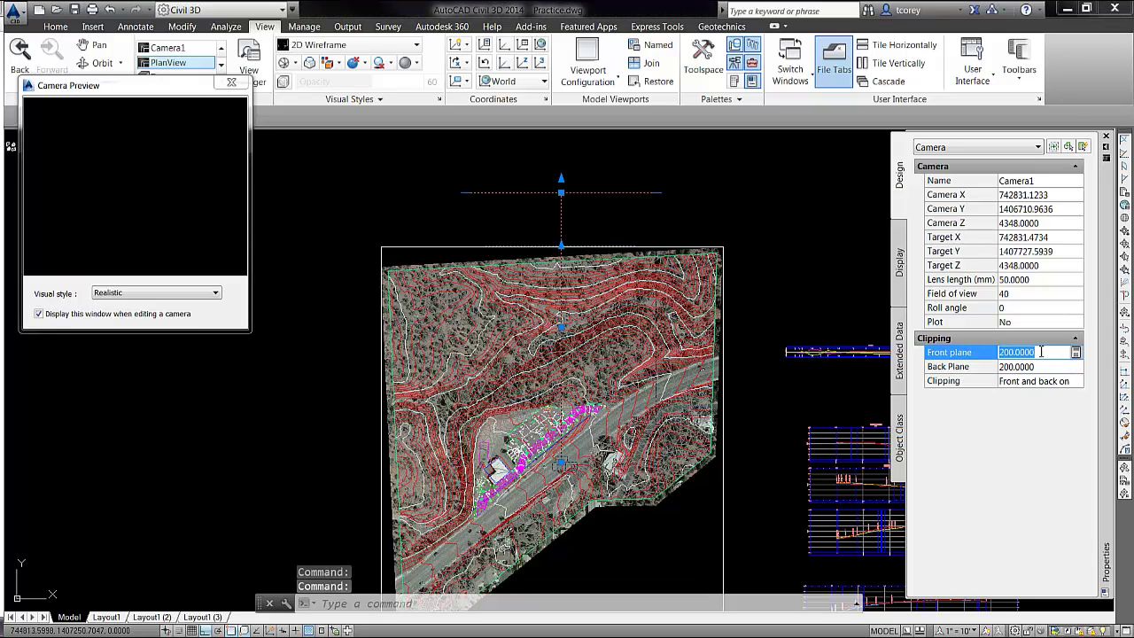
type("150")
key("Return")
key("Tab")
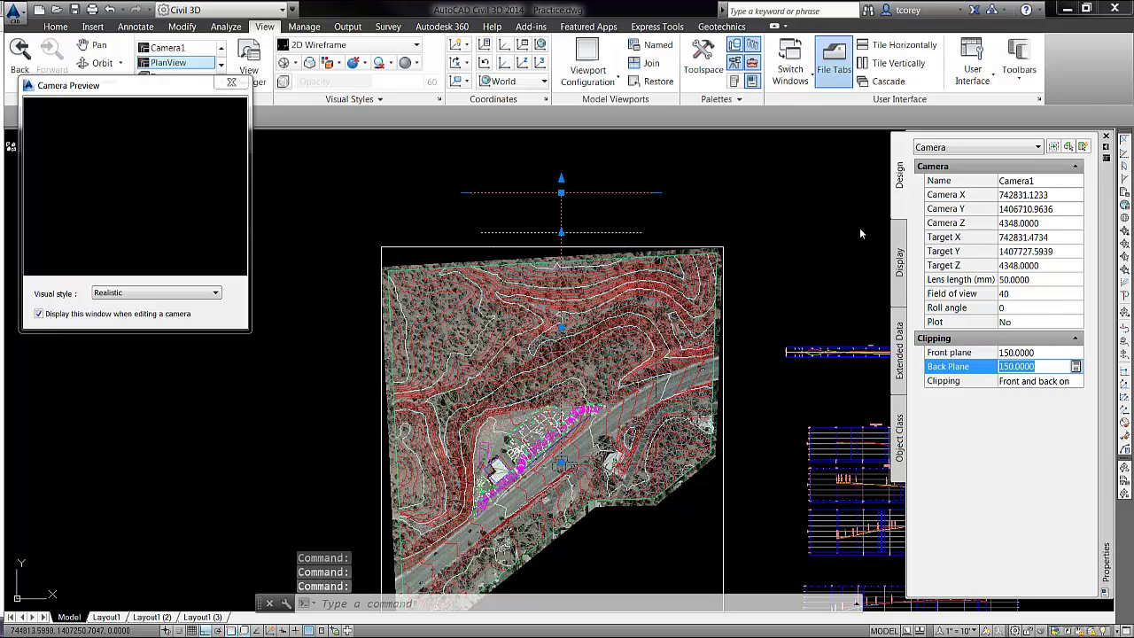
Step: Stretch Camera1's clipping-plane grips along the camera line to front 955.9973 and back 740.8424
left_click(561, 232)
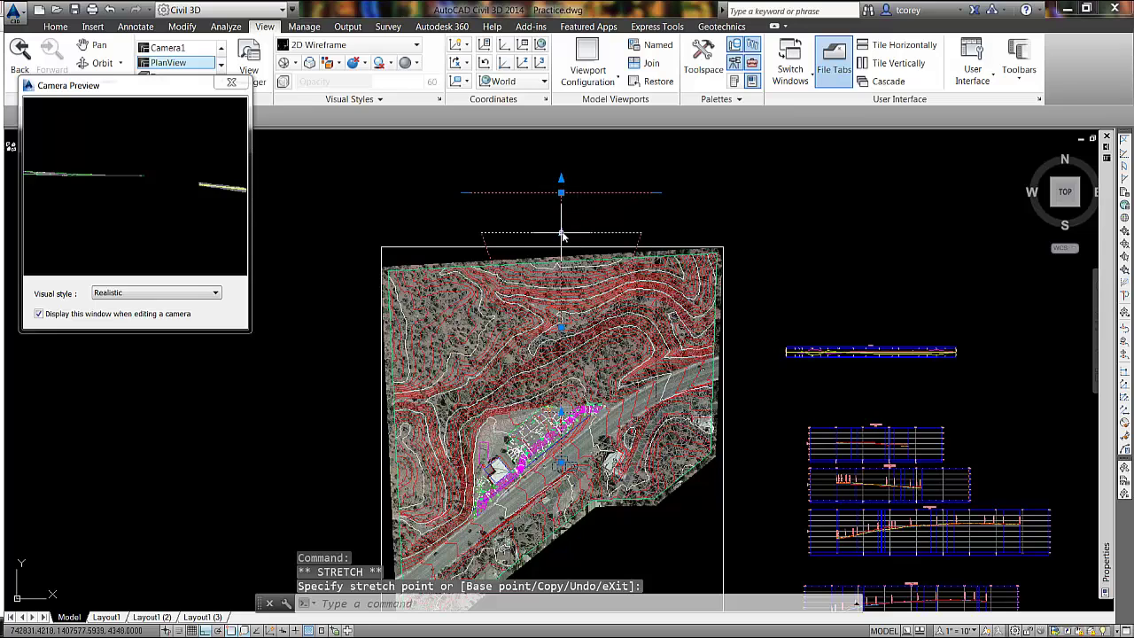
left_click(567, 341)
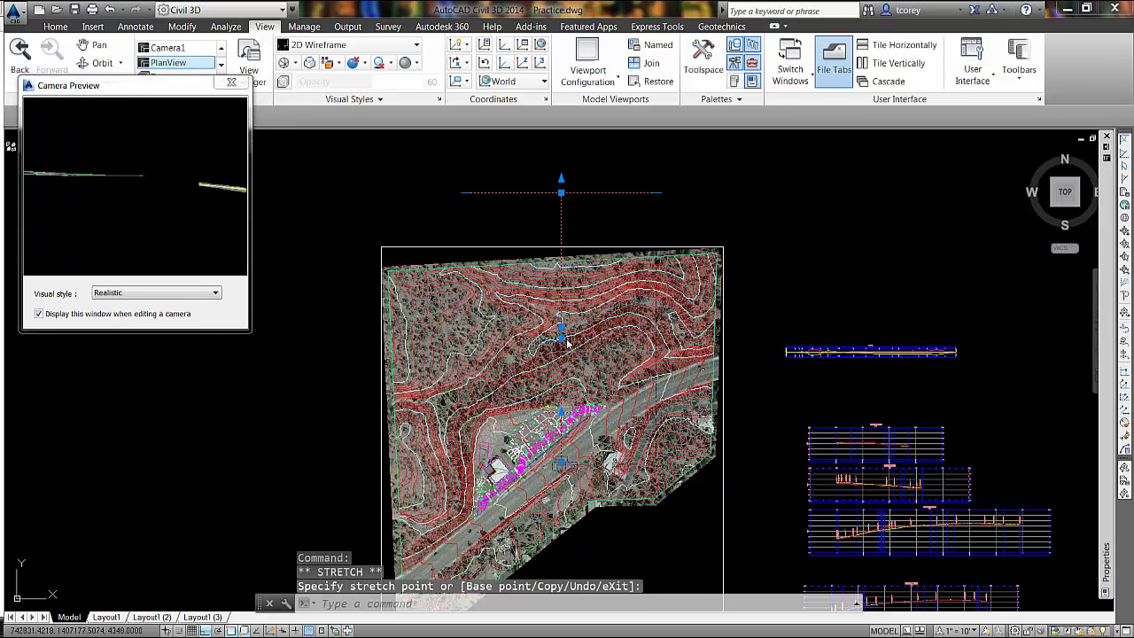
left_click(564, 415)
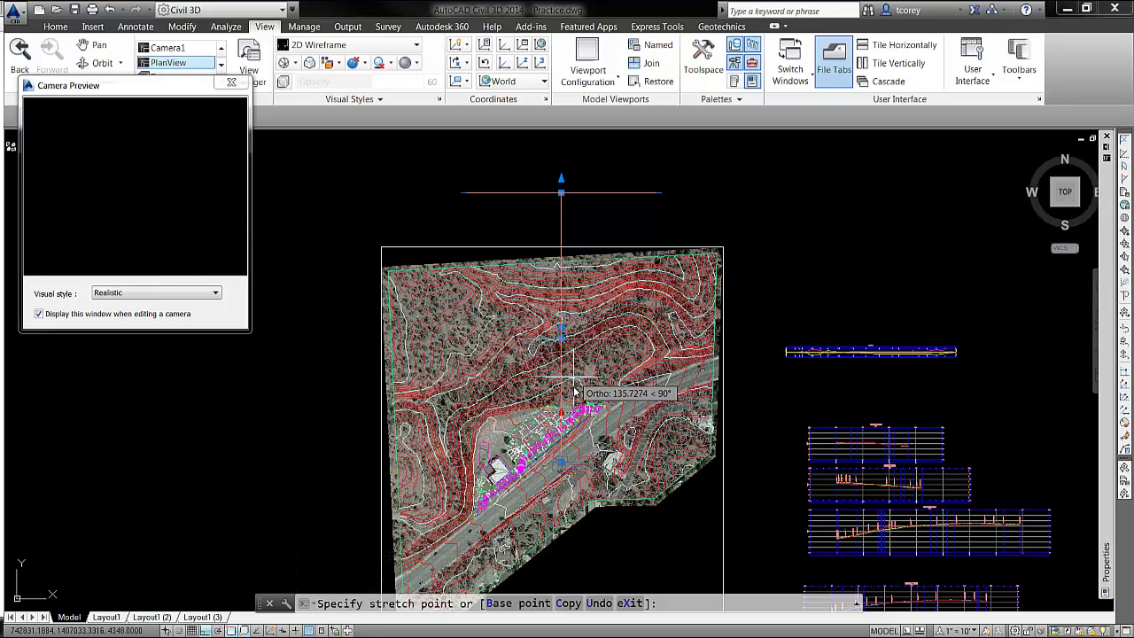
left_click(572, 452)
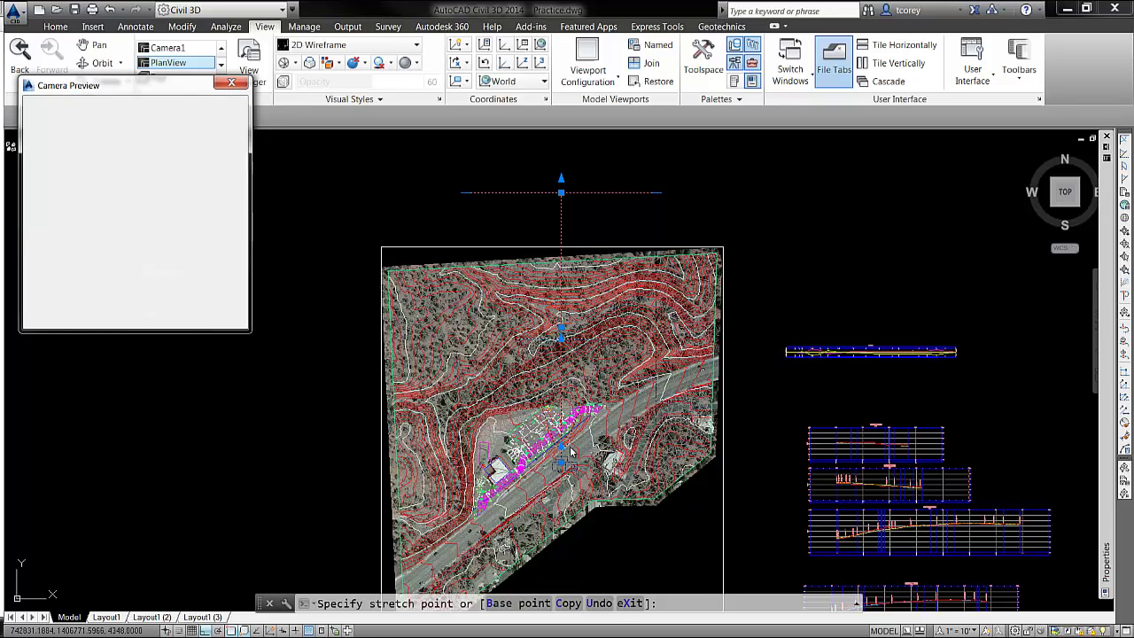
left_click(561, 338)
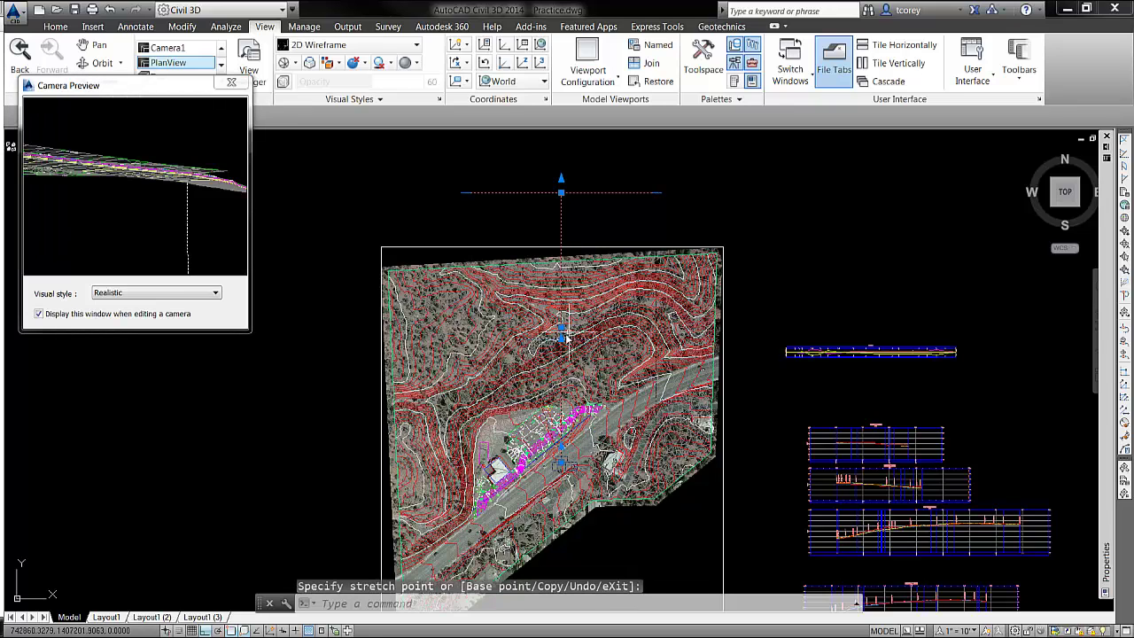
left_click(561, 390)
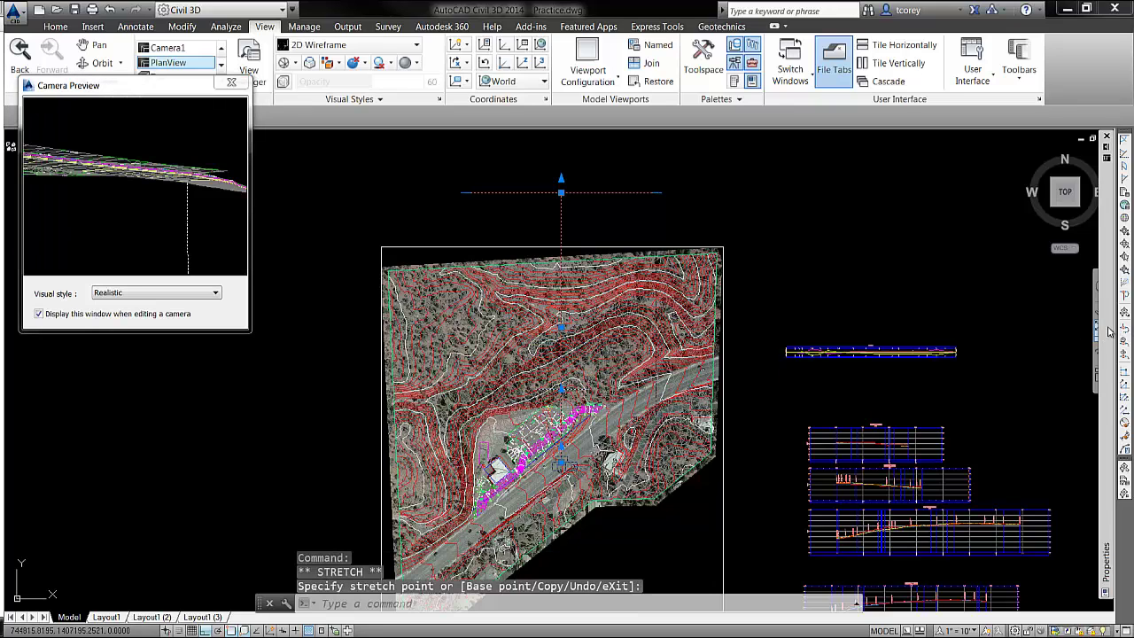
mouse_move(1109, 330)
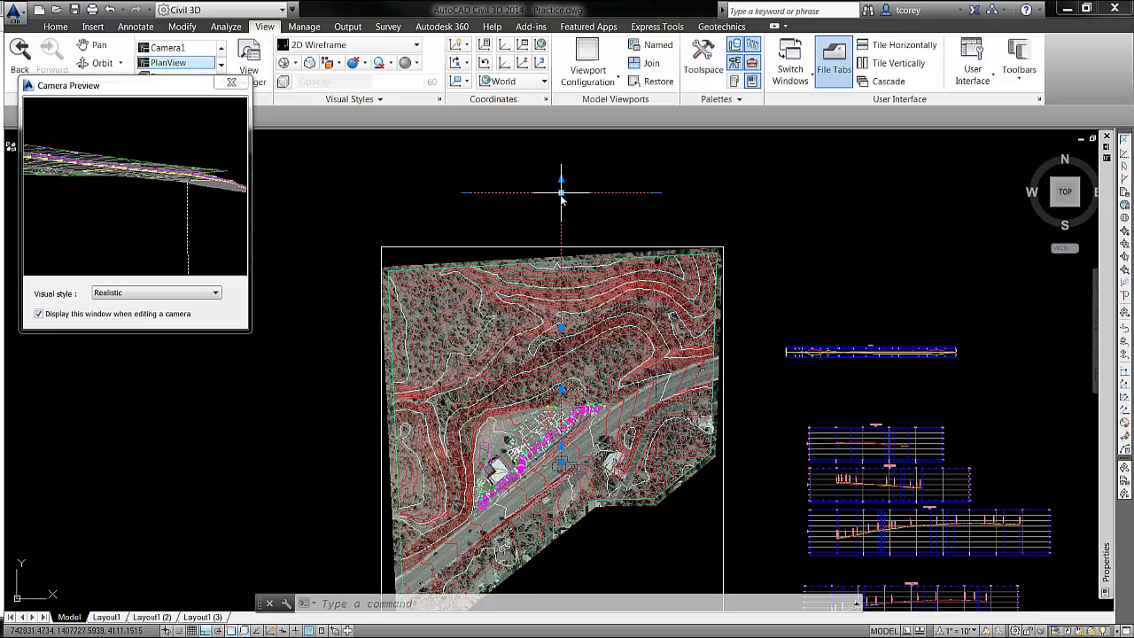
mouse_move(1107, 294)
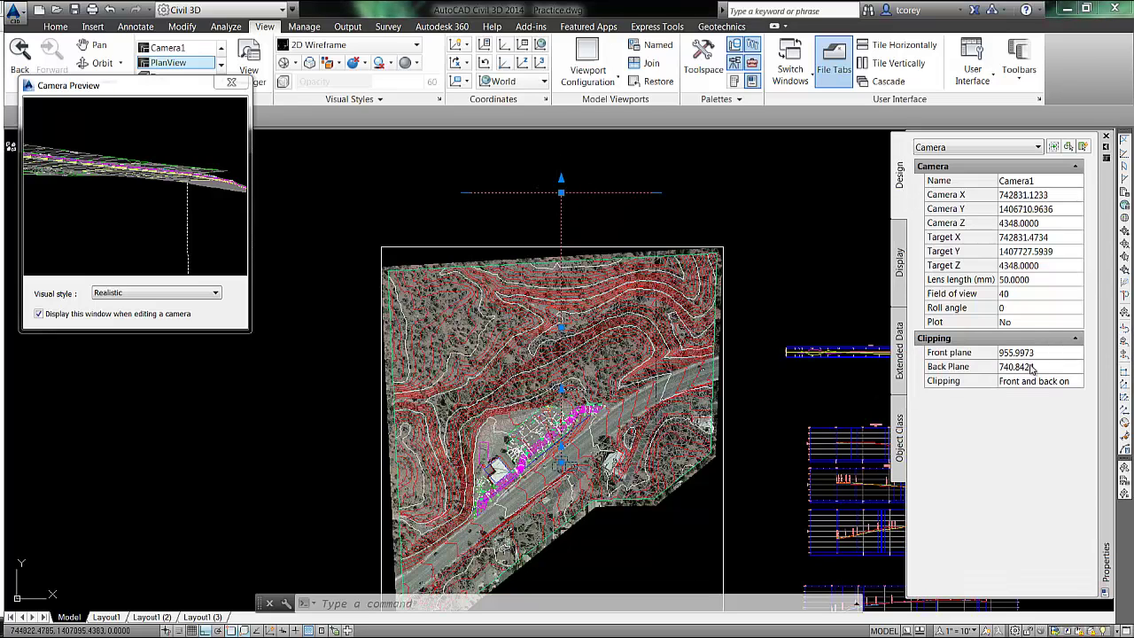
Step: Set Camera1's back clipping plane to 200, then to 600
left_click(1045, 368)
type("2")
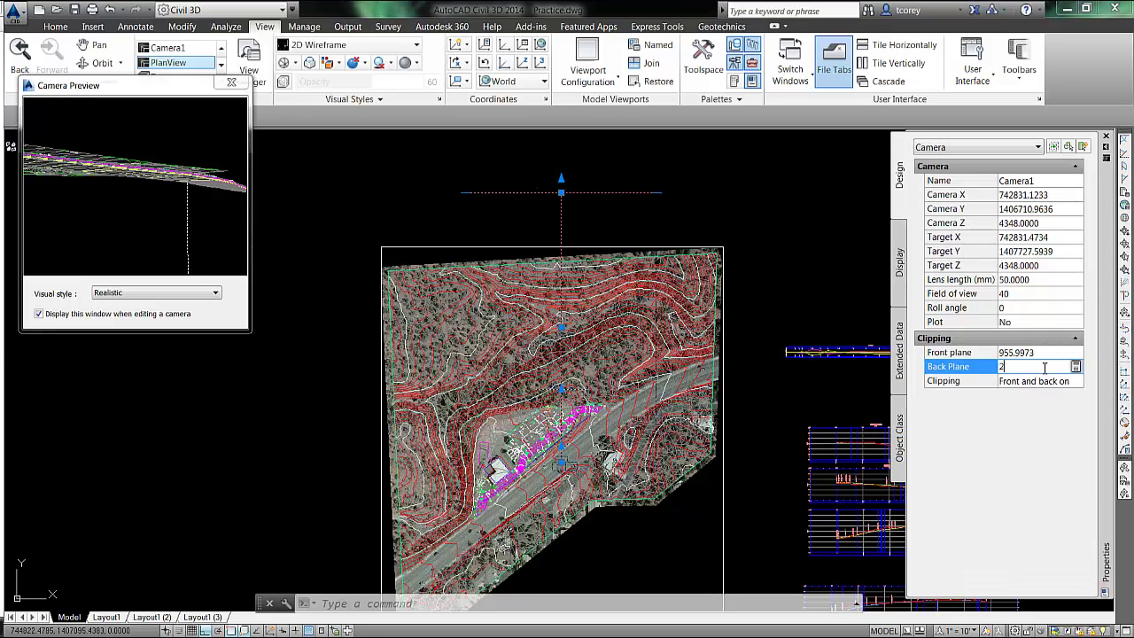
key("Return")
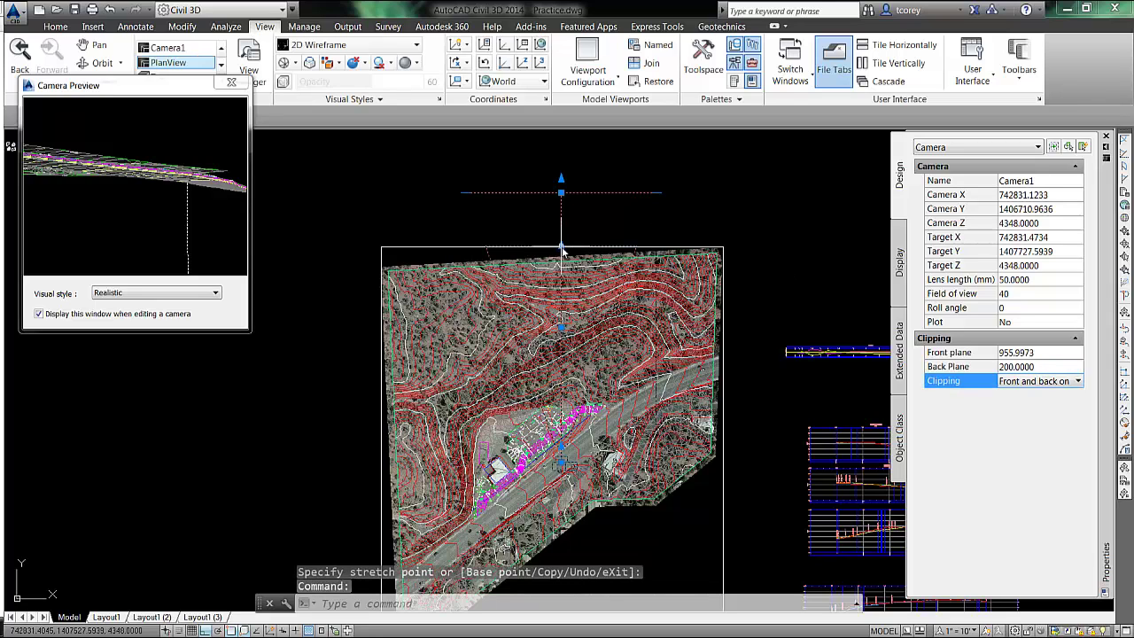
key("ctrl+1")
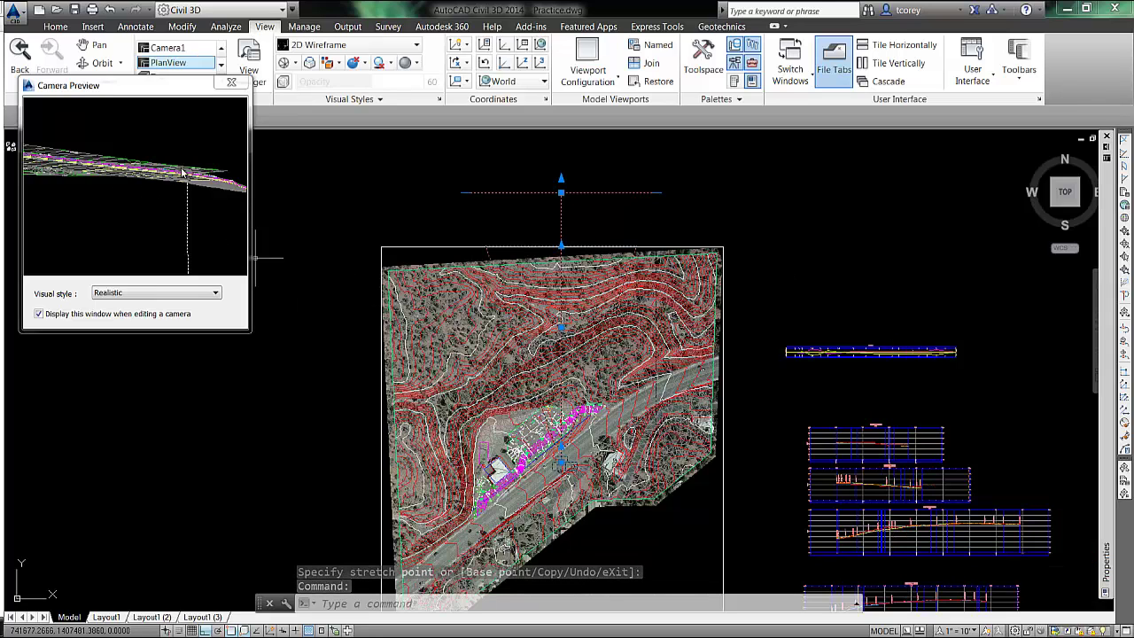
mouse_move(1103, 266)
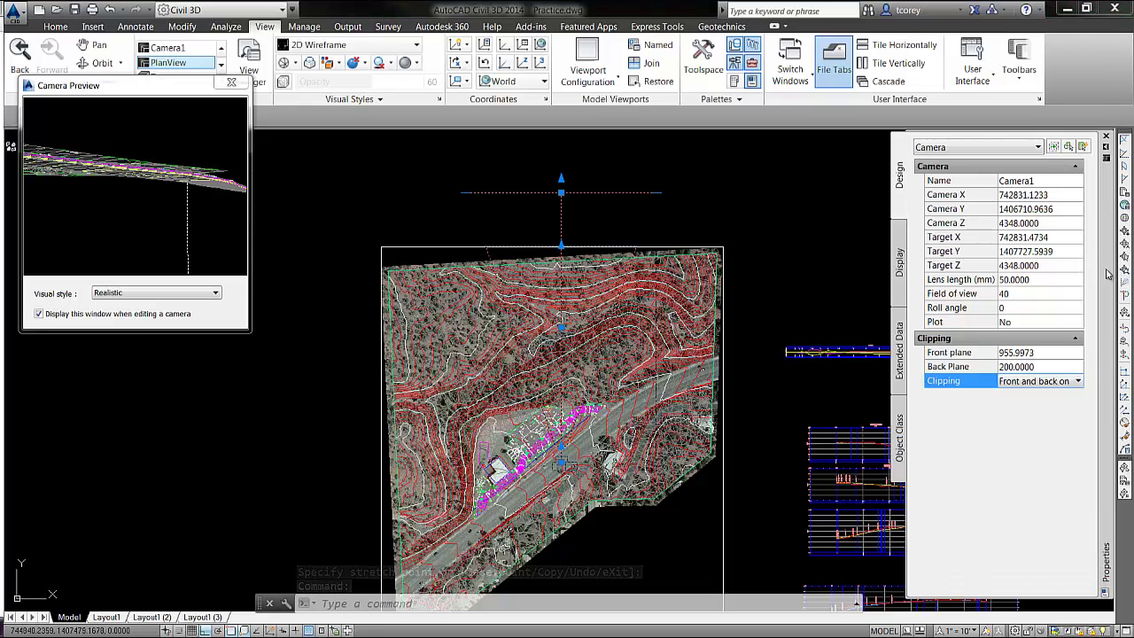
left_click(1045, 367)
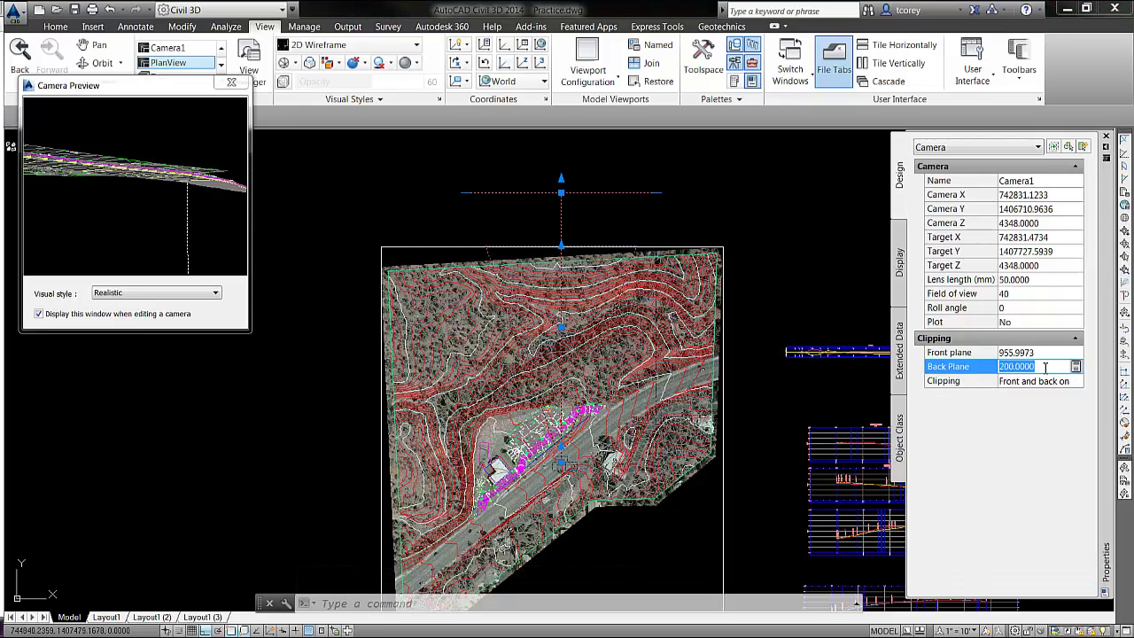
type("600")
key("Return")
key("Tab")
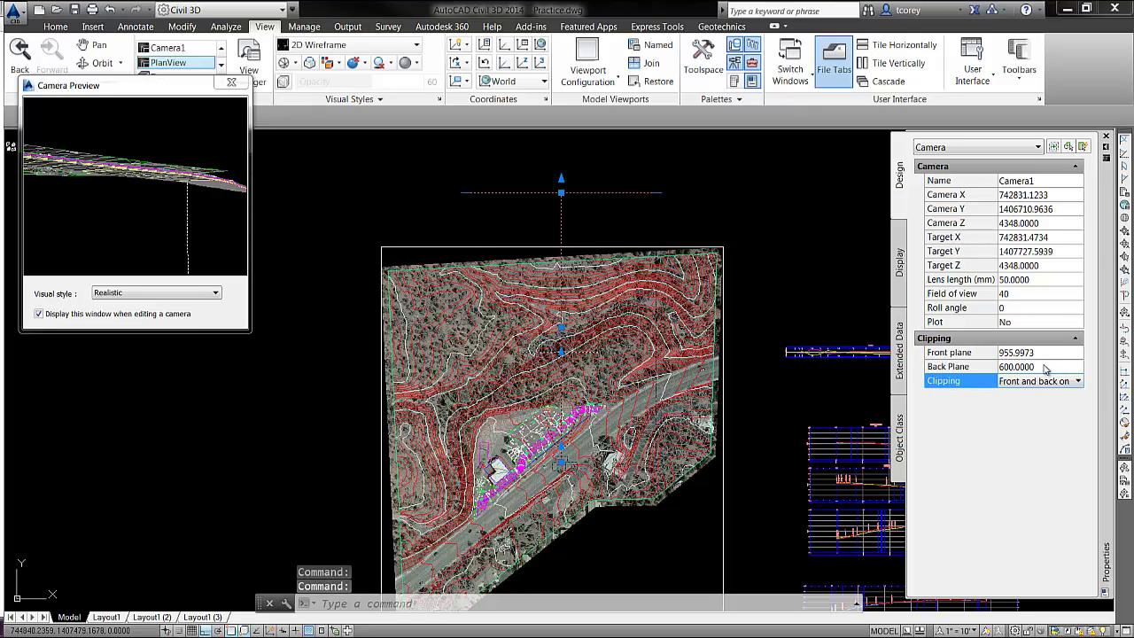
Step: Set the front clipping plane to 650, then raise it to 850
left_click(1045, 353)
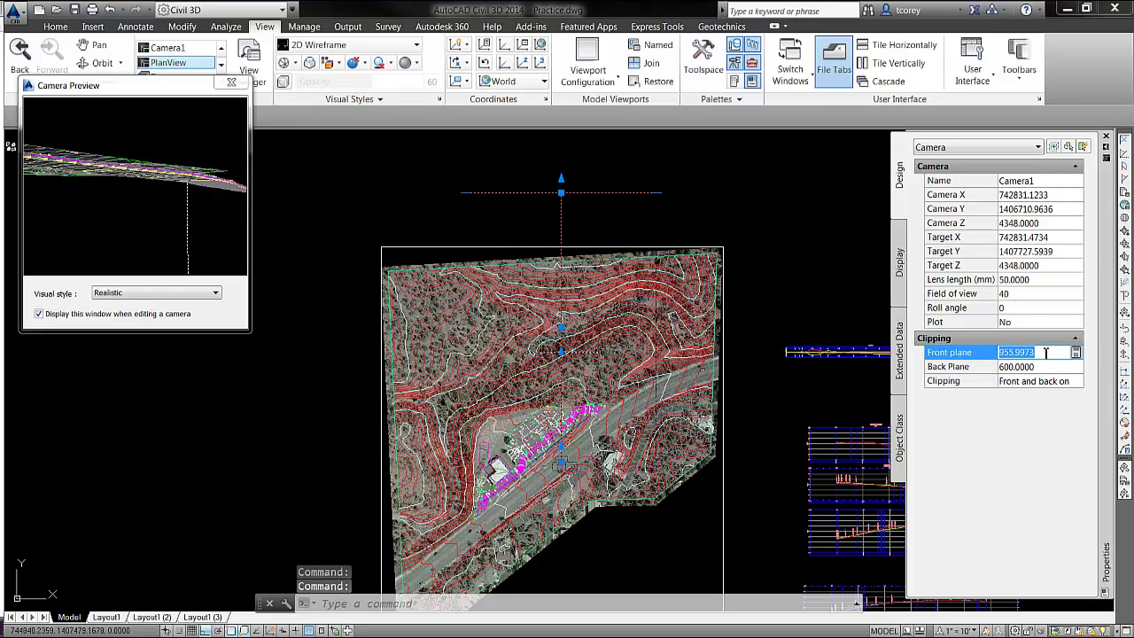
type("650")
key("Return")
key("Tab")
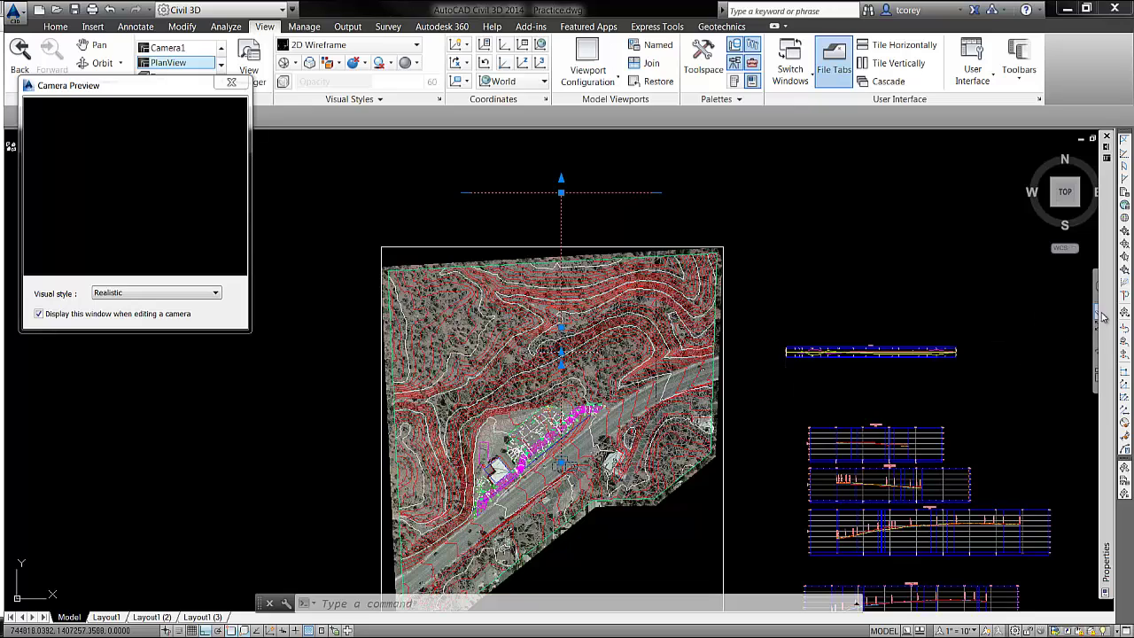
mouse_move(1098, 316)
left_click(1048, 352)
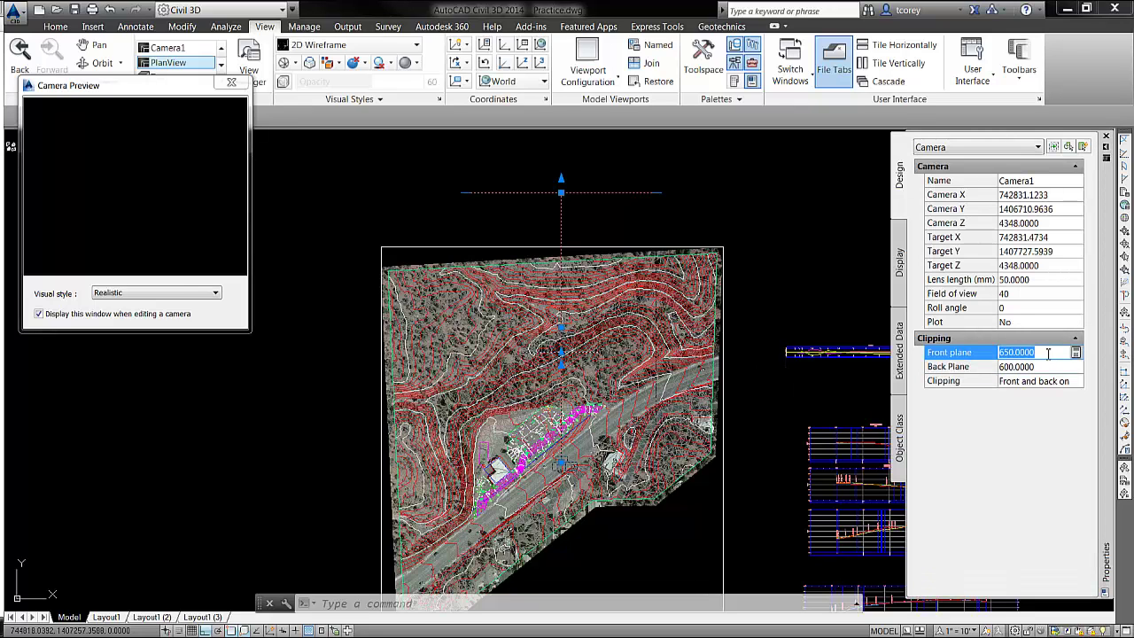
type("8")
key("Return")
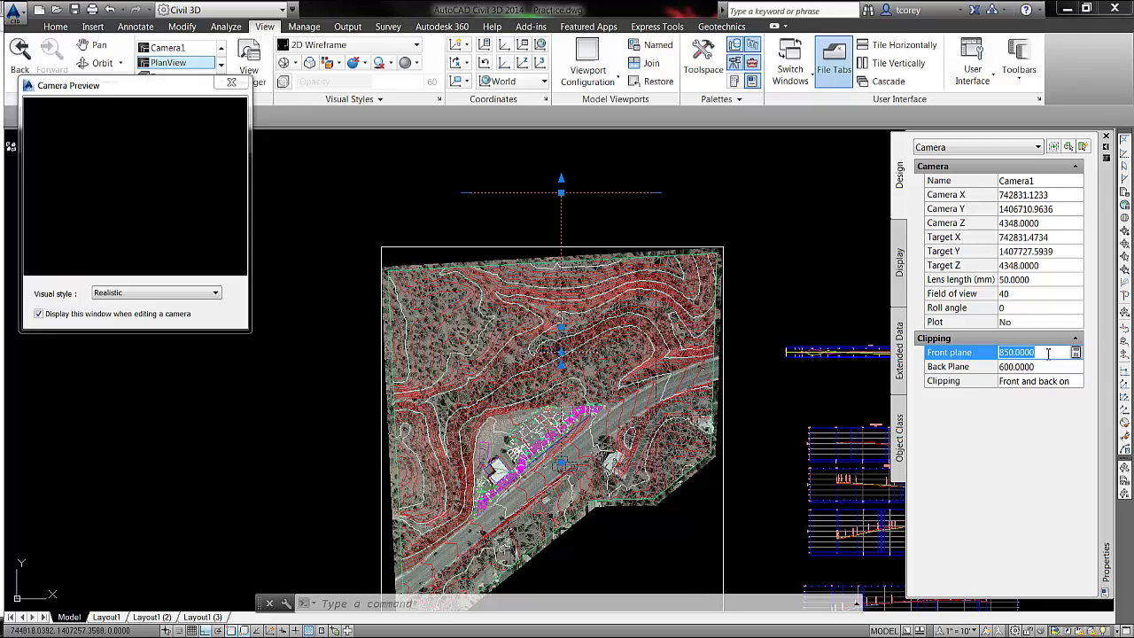
Step: Lower the back clipping plane to 100 and close the camera edit
left_click(1000, 367)
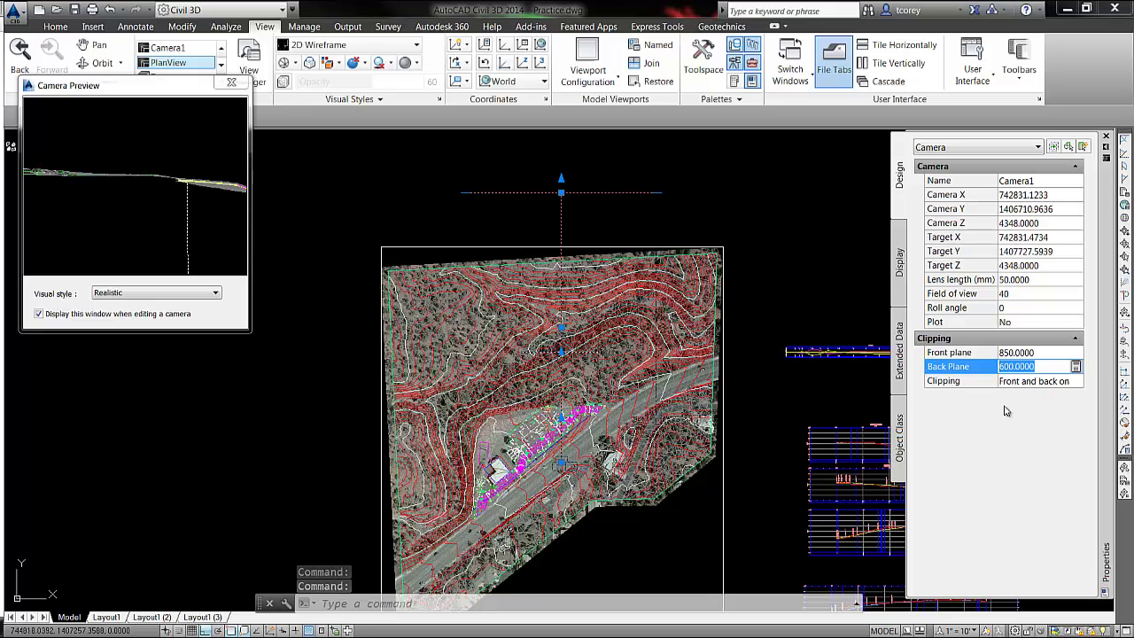
type("100")
key("Return")
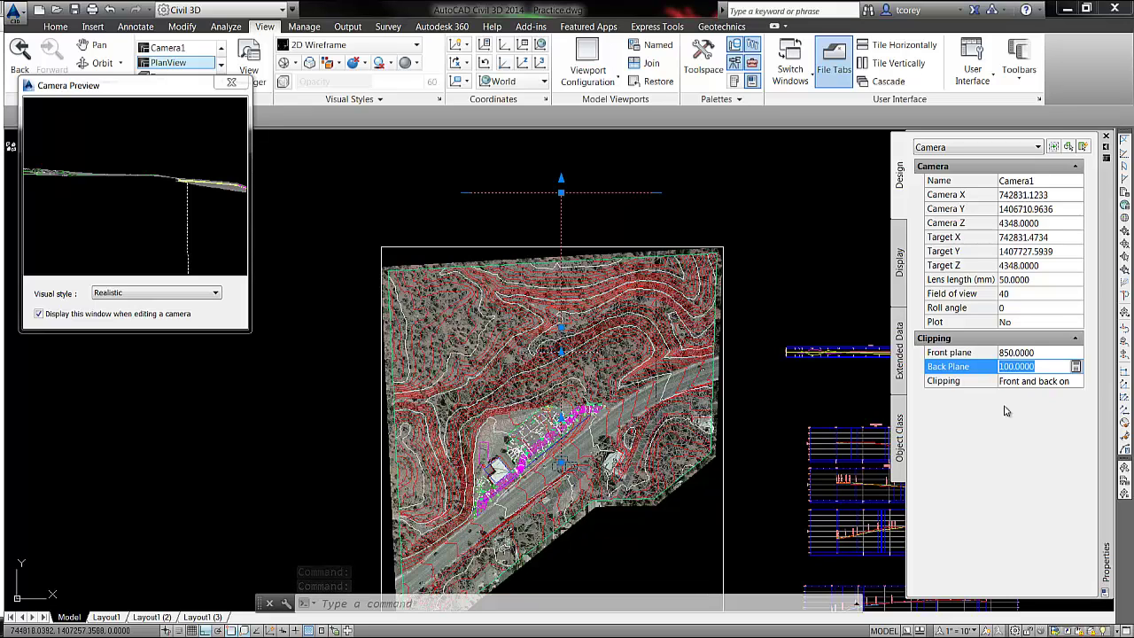
key("Down")
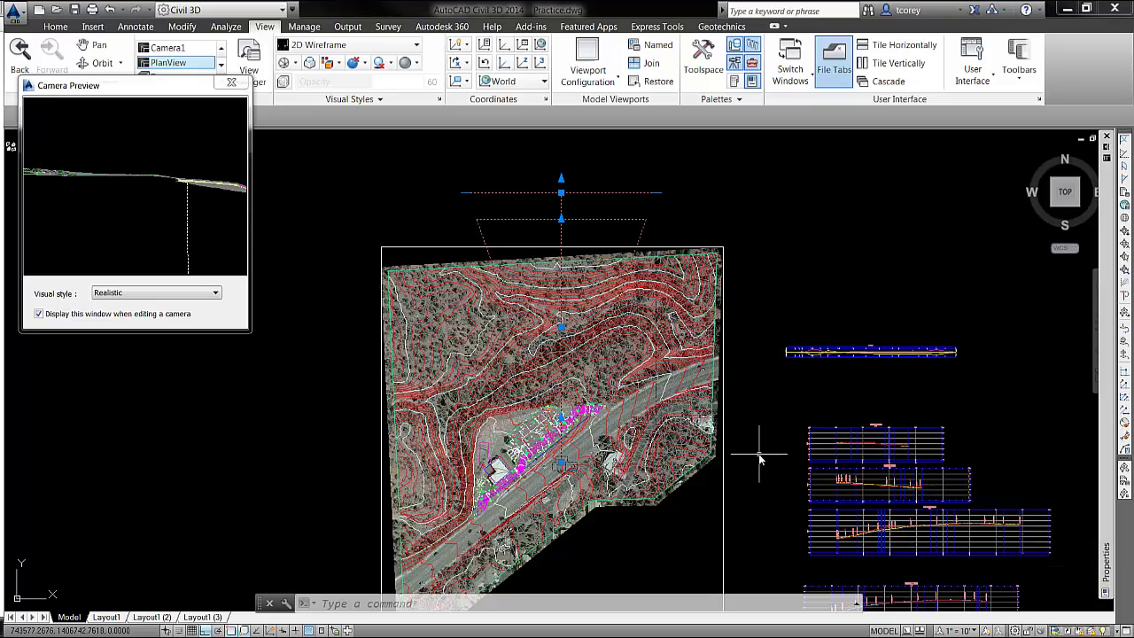
key("Escape")
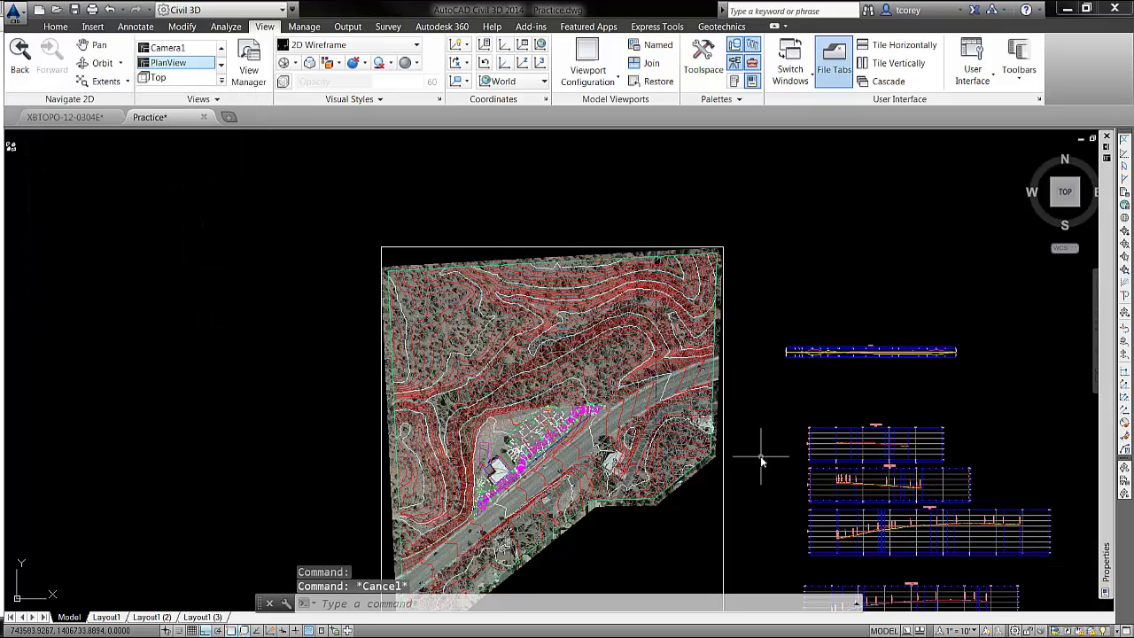
Step: Make the saved Camera1 view current through the View Manager
middle_click_drag(747, 455, 741, 387)
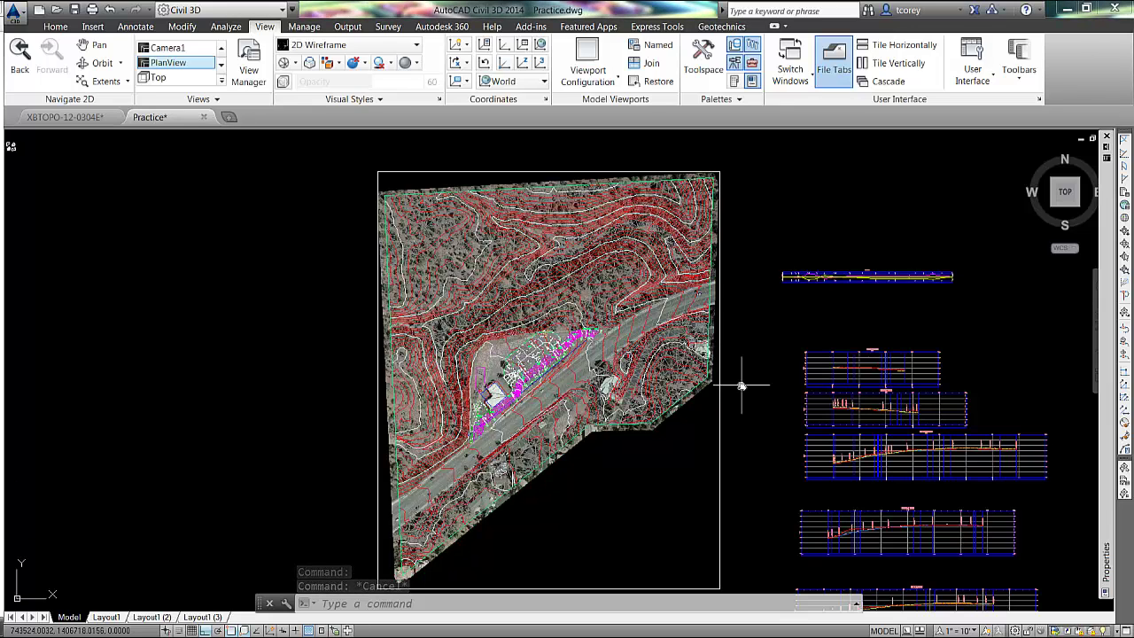
type("V")
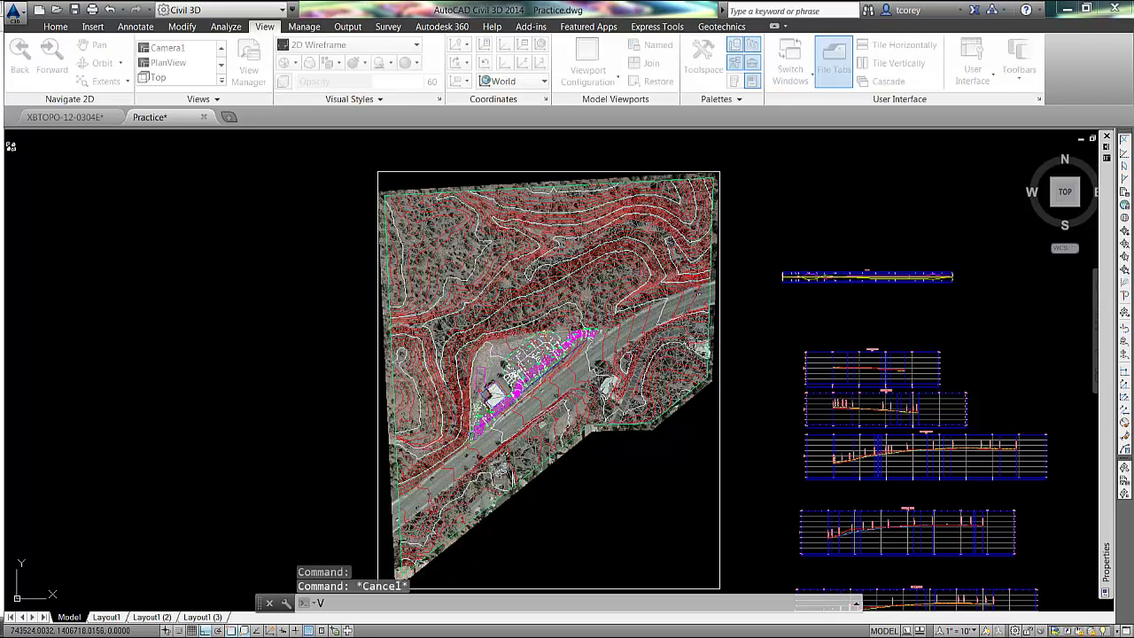
key("Return")
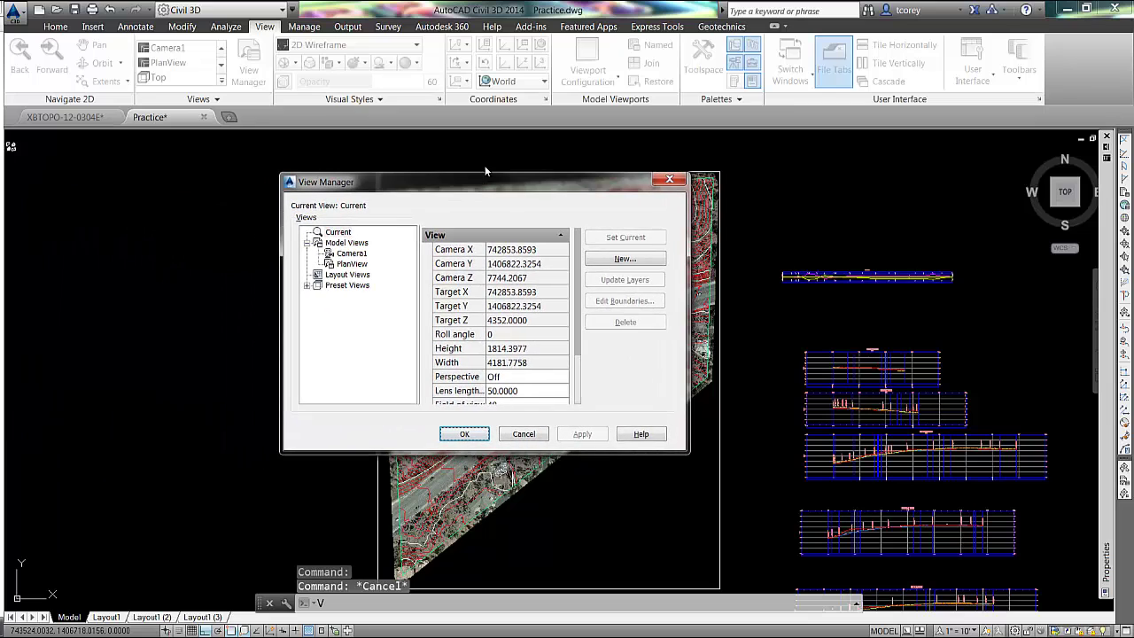
left_click(350, 253)
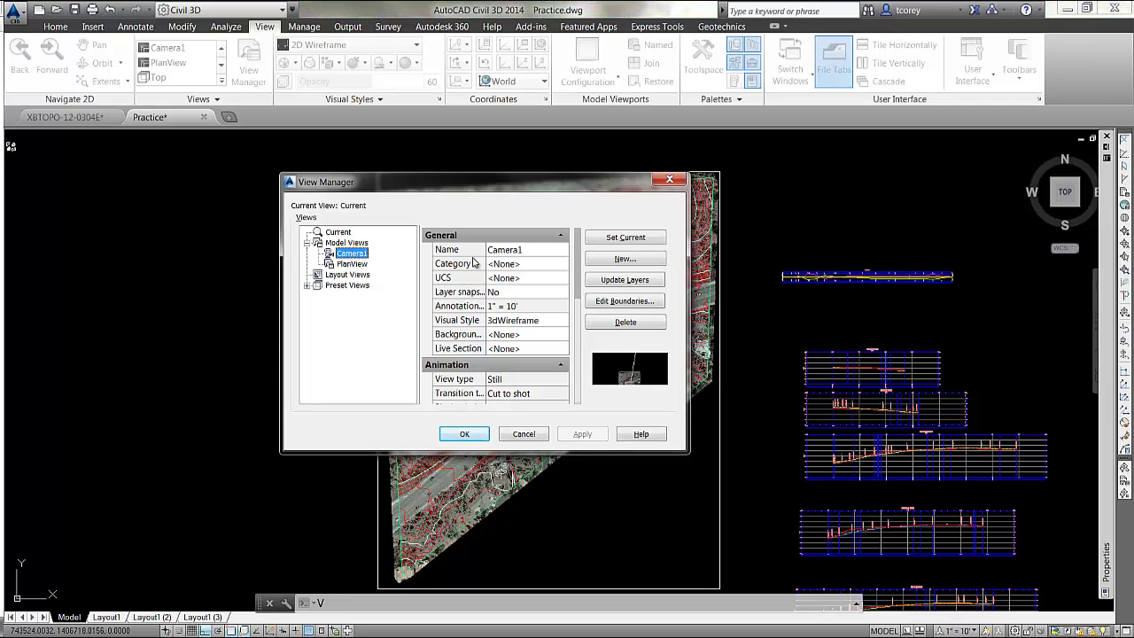
left_click(625, 238)
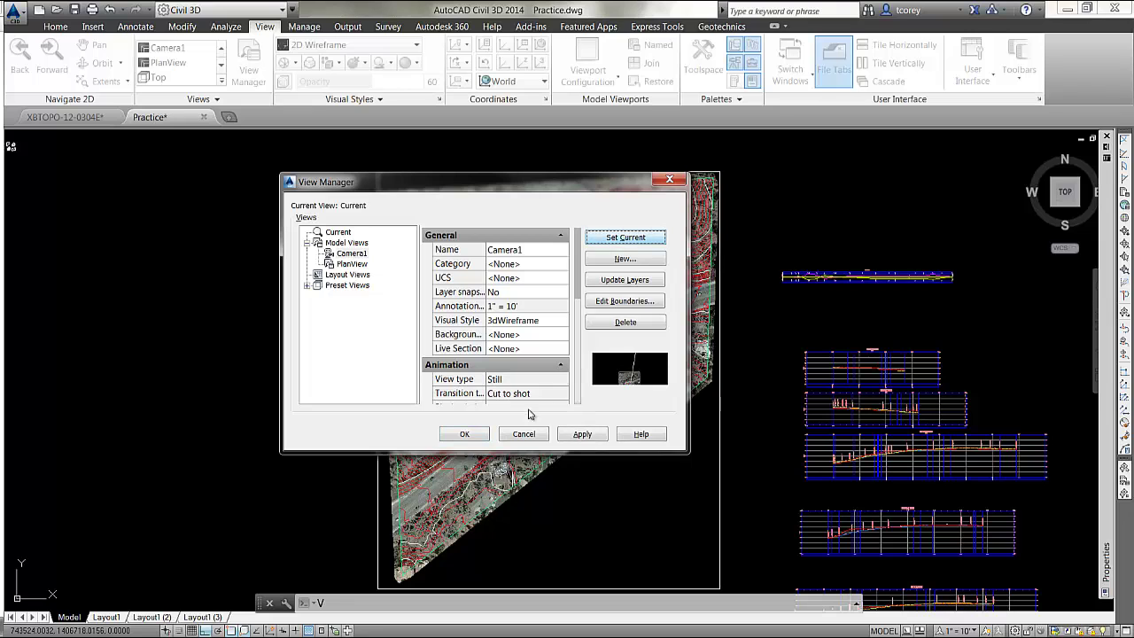
left_click(463, 434)
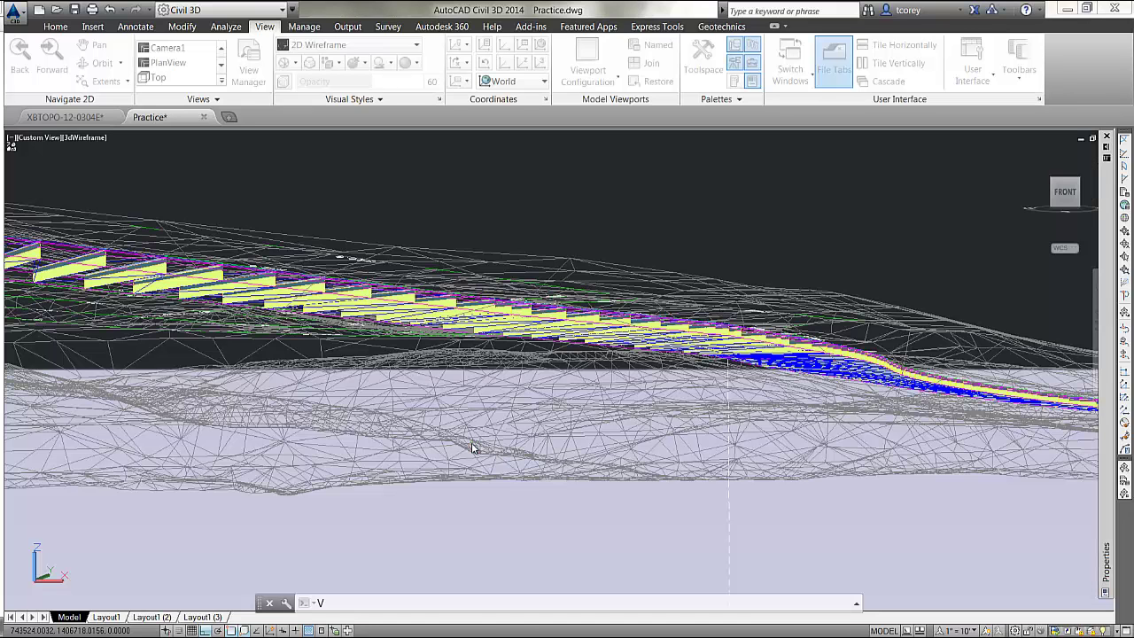
Step: Switch the Camera1 view to the Conceptual visual style
left_click(69, 137)
left_click(124, 189)
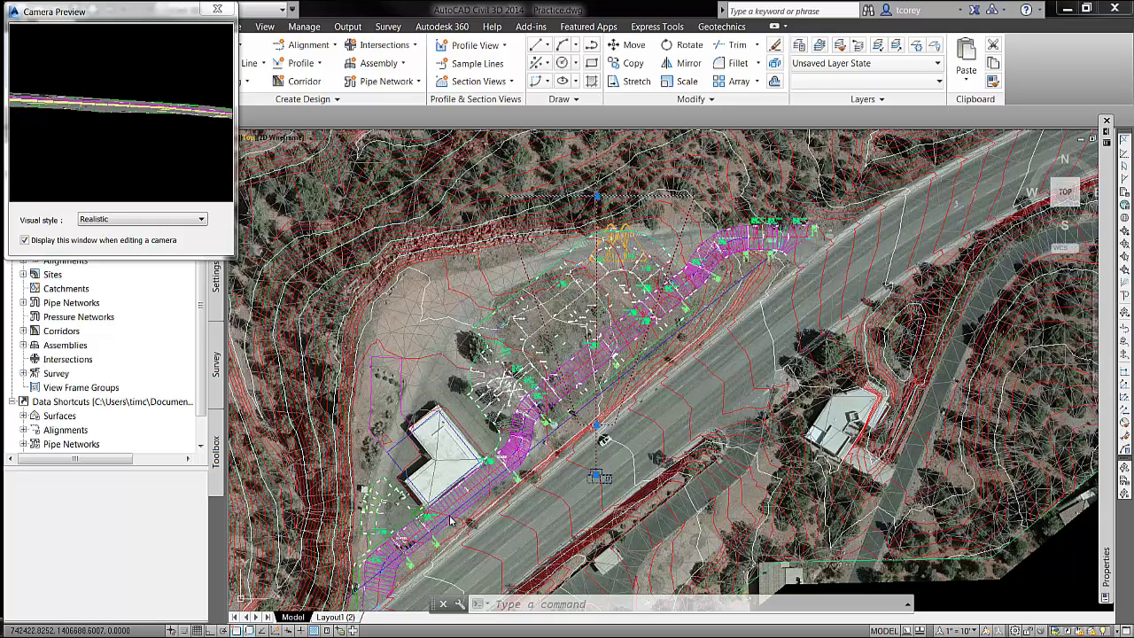
Step: On Layout1, try setting the ViewfromHighway view current in the viewport
mouse_move(338, 623)
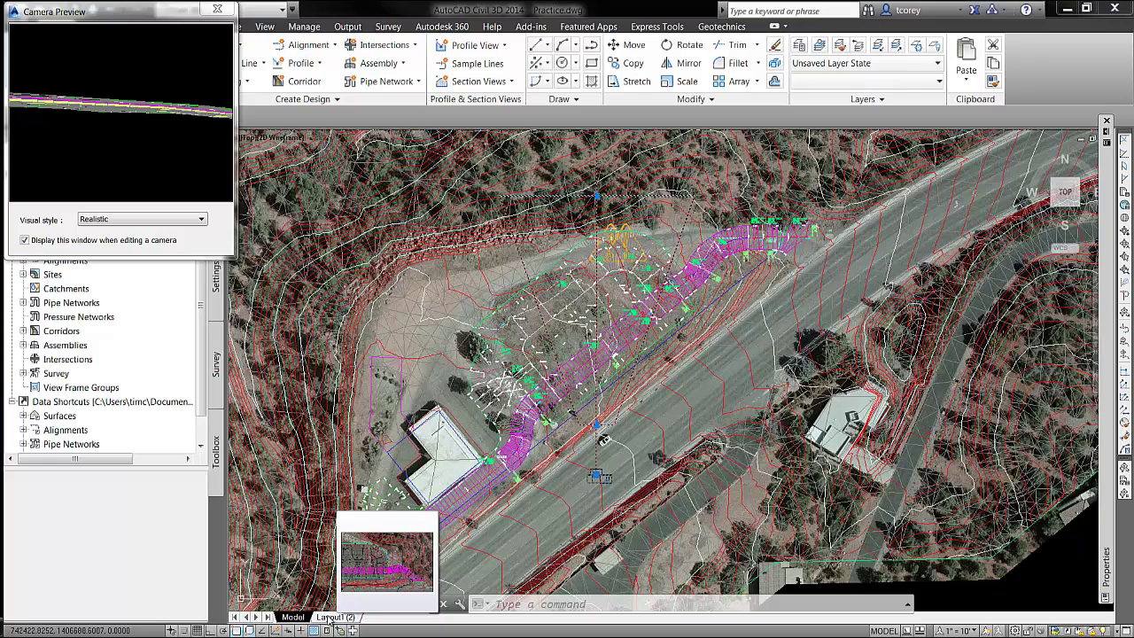
left_click(332, 618)
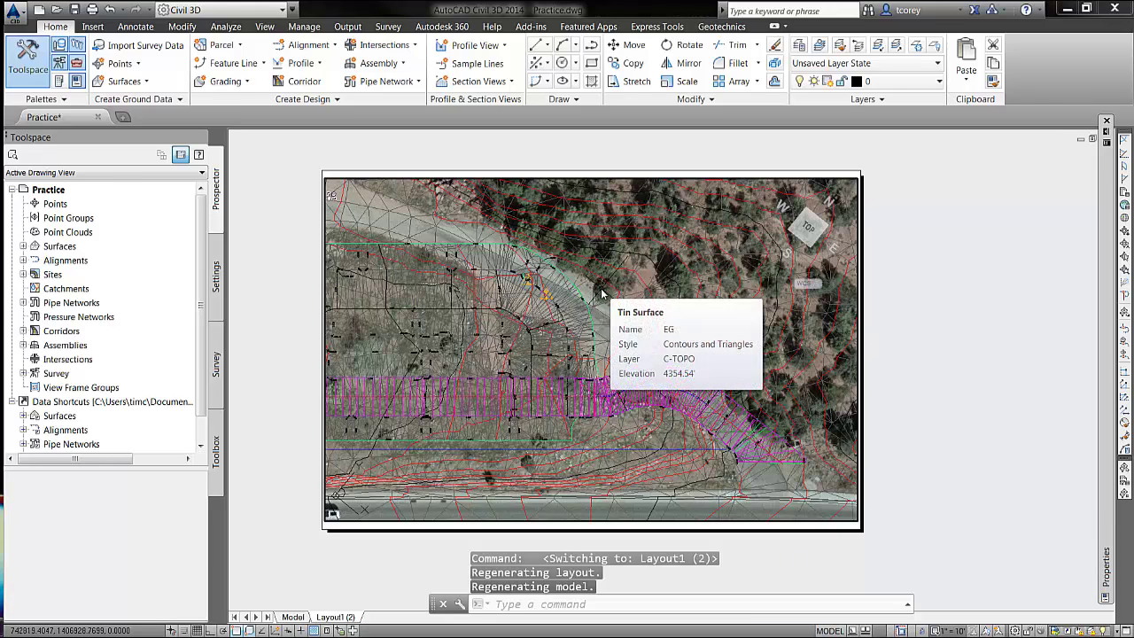
type("view")
key("Return")
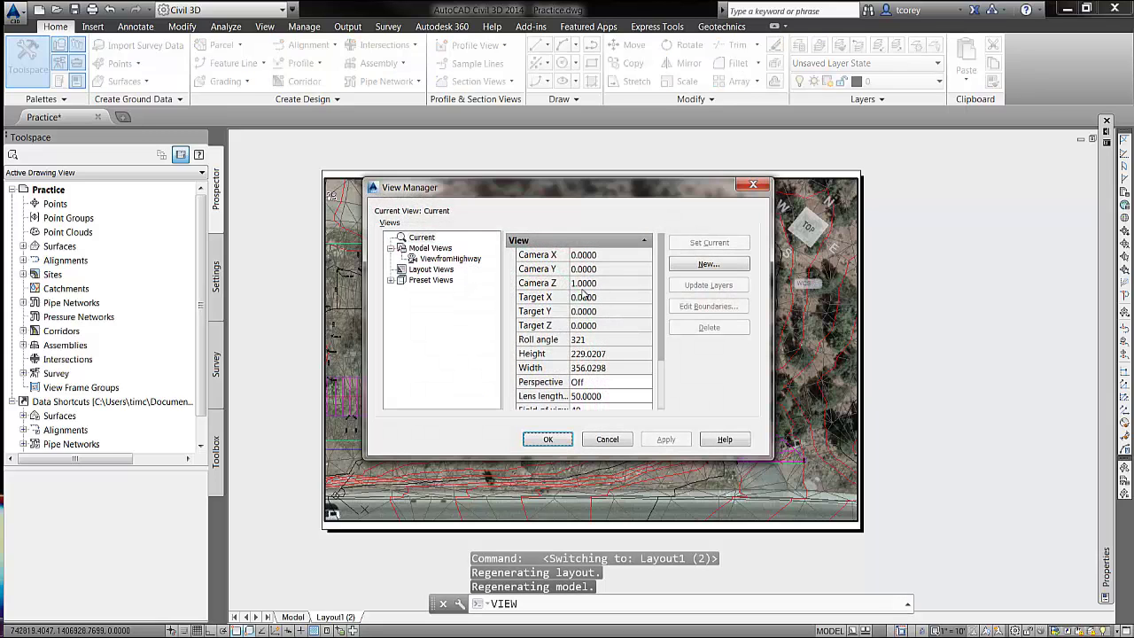
left_click(449, 259)
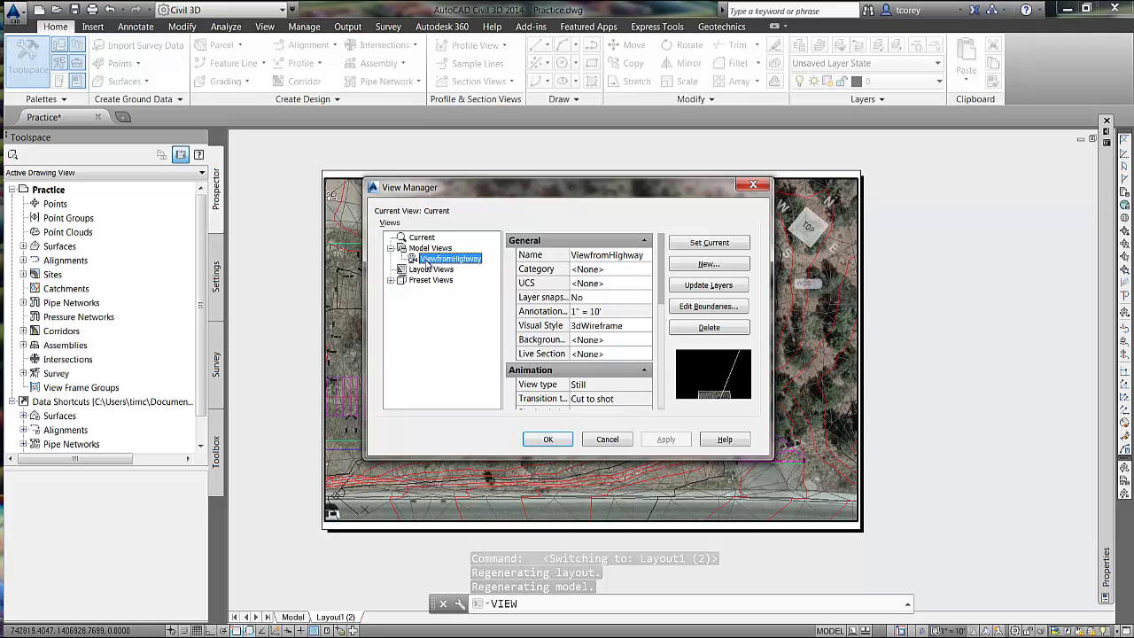
left_click(683, 245)
left_click(548, 439)
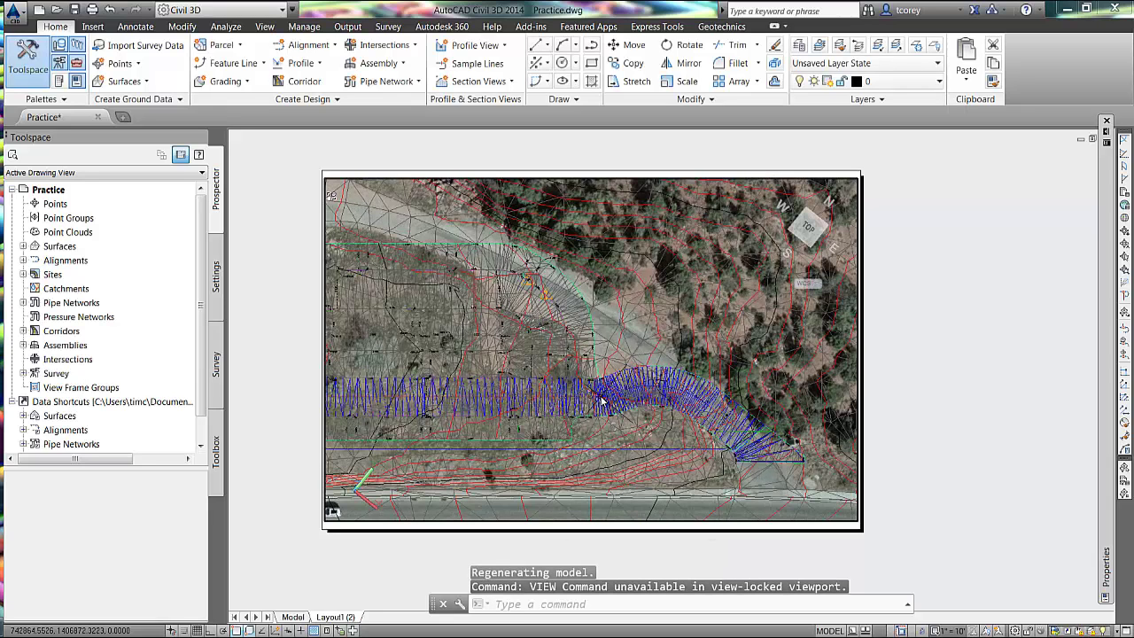
Step: Set the Layout1 viewport's Display Locked to No and make the viewport active
double_click(886, 299)
left_click(841, 173)
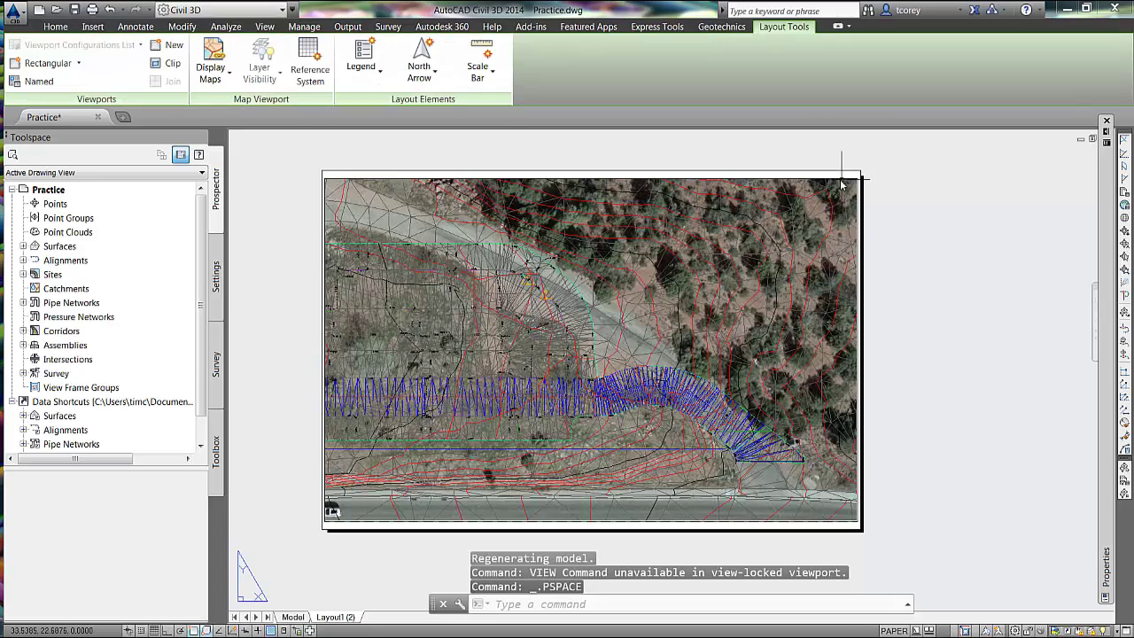
right_click(838, 174)
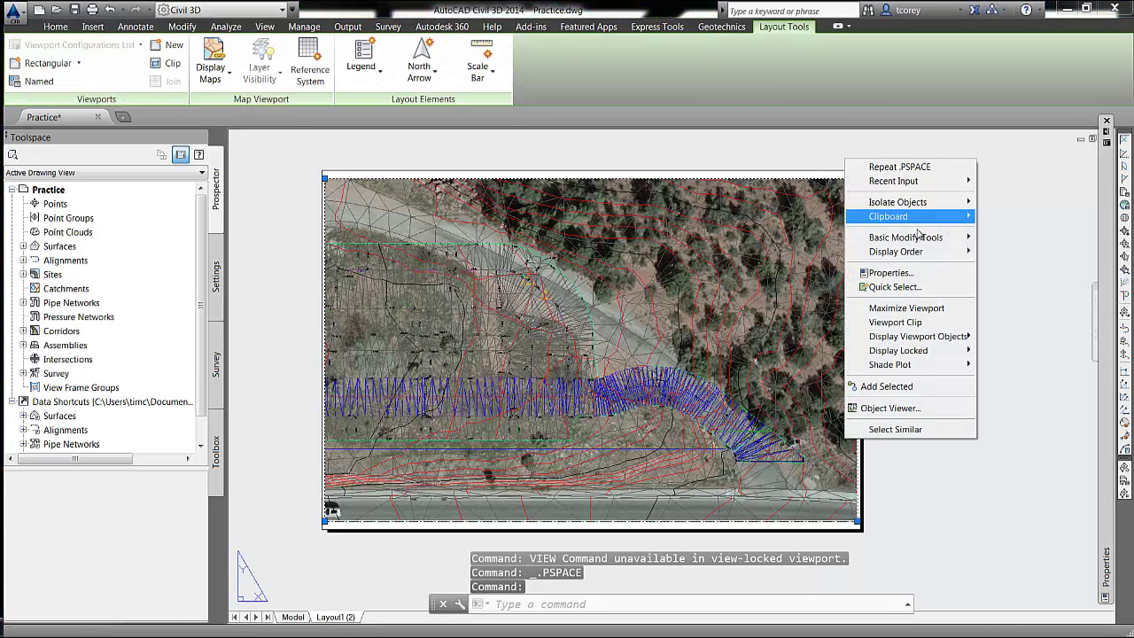
mouse_move(922, 252)
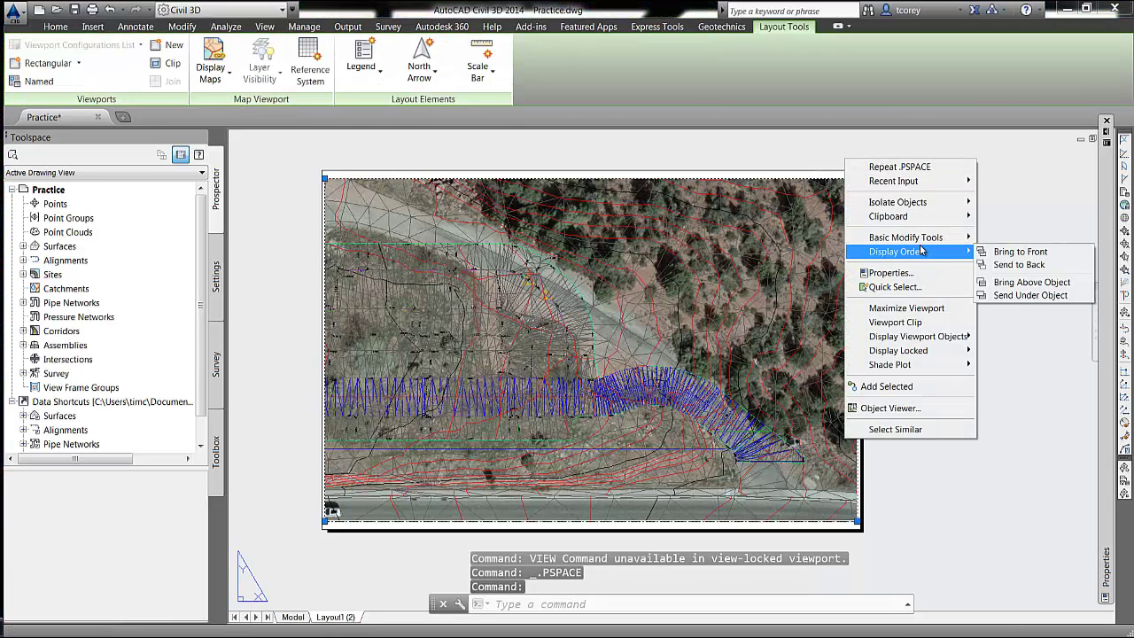
mouse_move(939, 350)
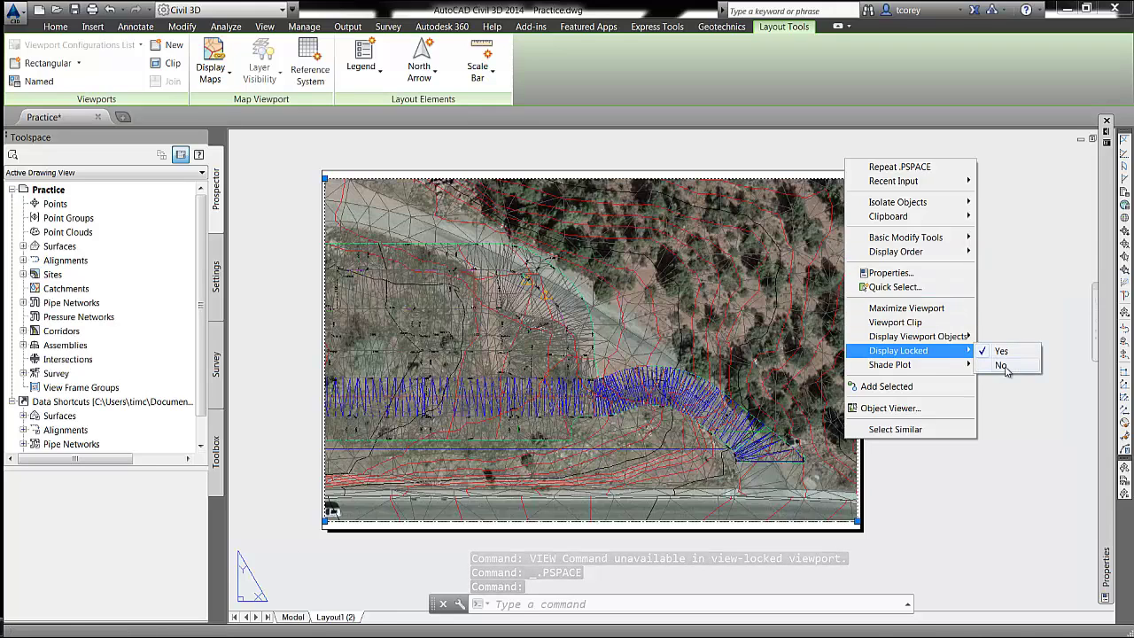
left_click(1001, 365)
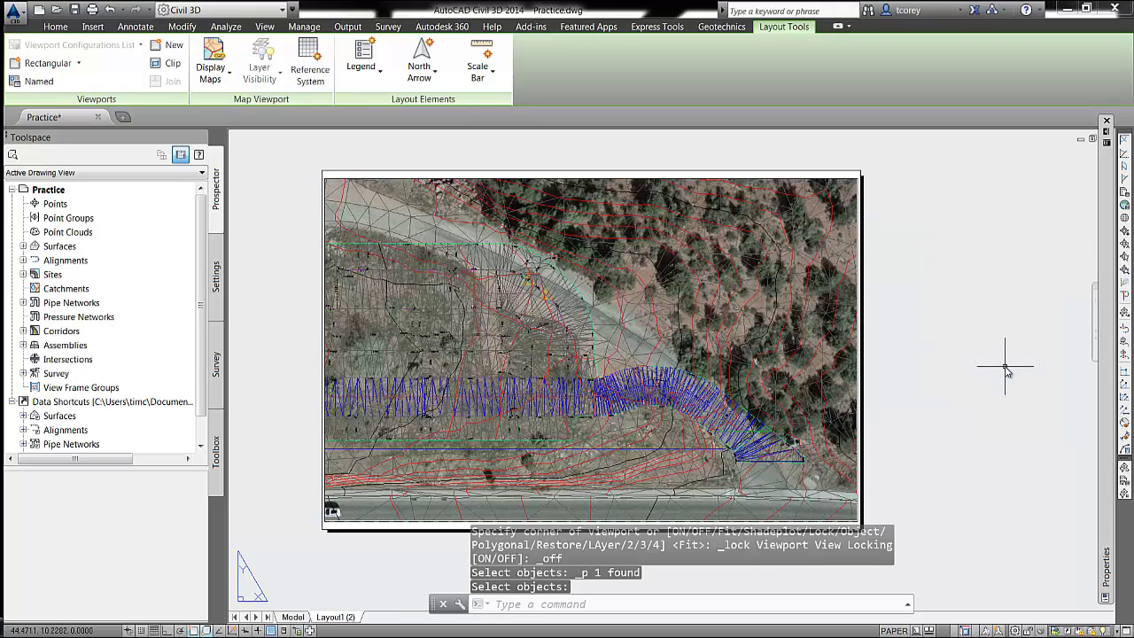
double_click(611, 345)
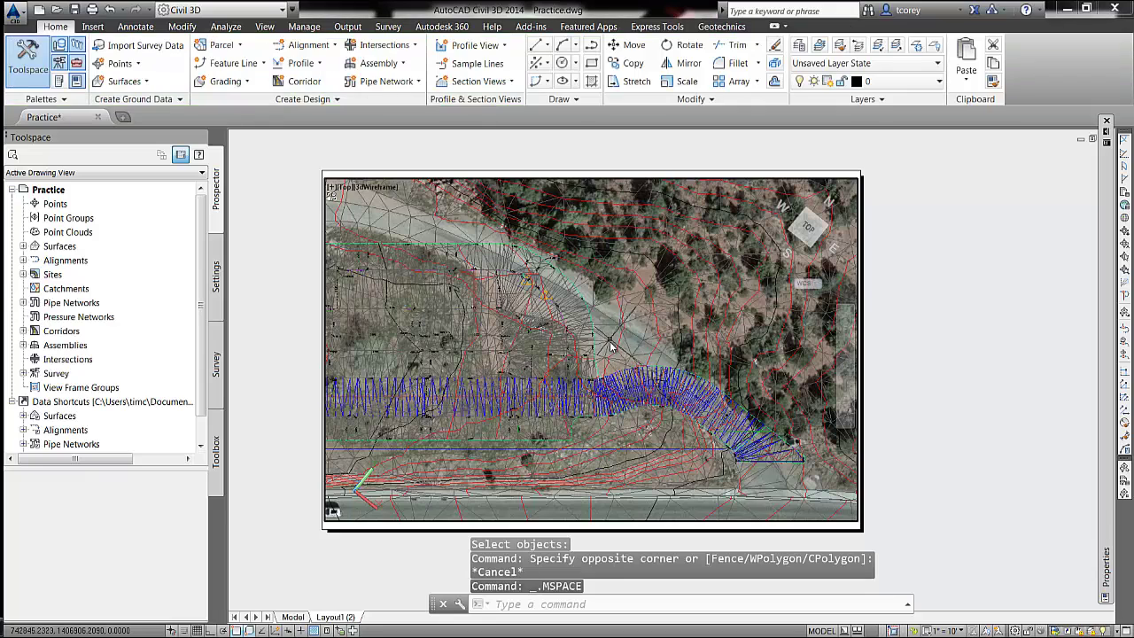
type("v")
key("Return")
Step: Set ViewfromHighway as the current view in the Layout1 viewport
left_click(443, 258)
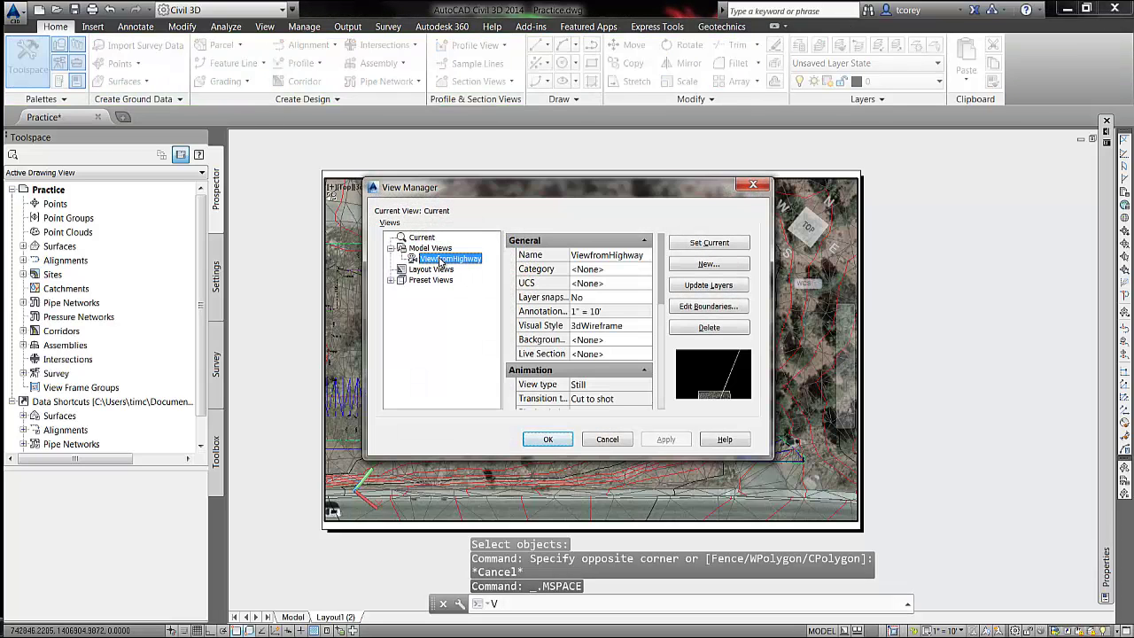
left_click(697, 244)
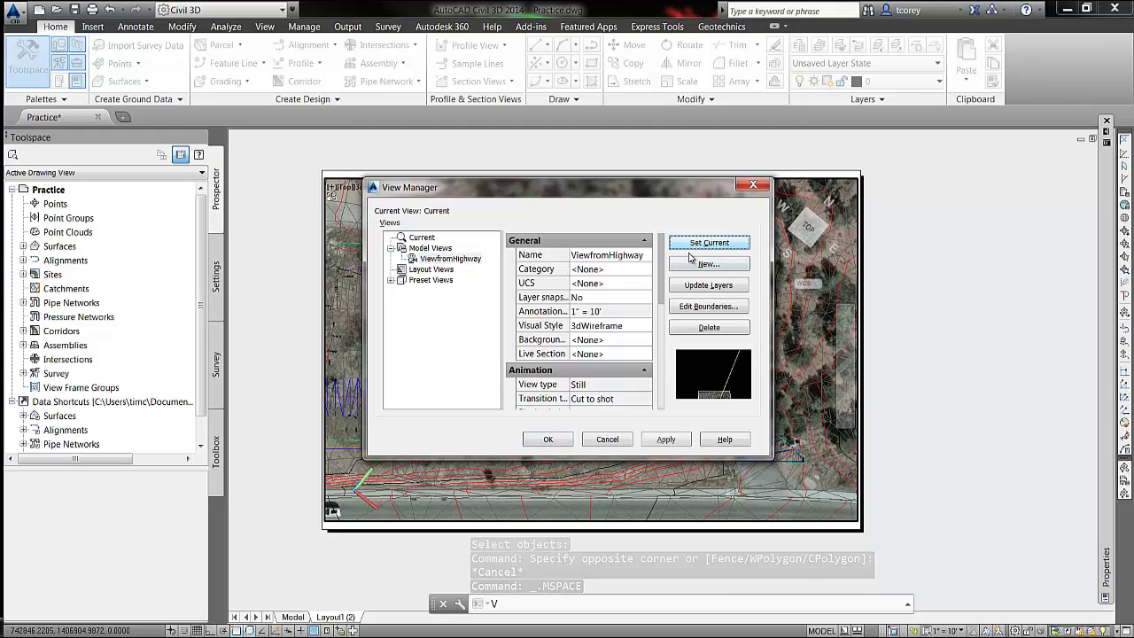
left_click(547, 438)
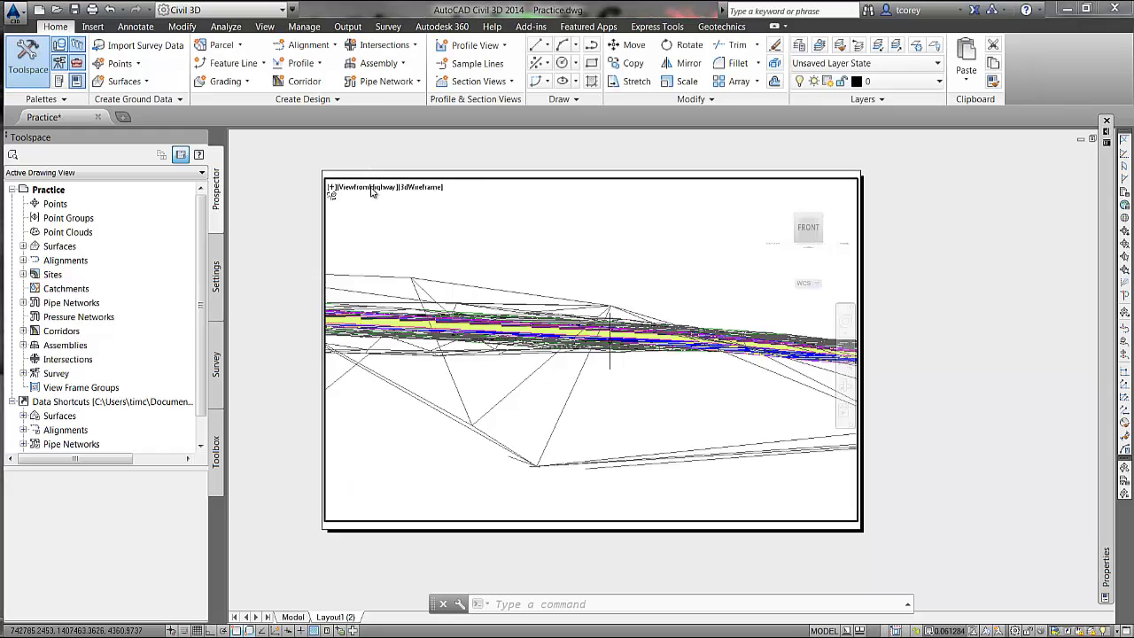
Step: Shade the viewport's highway view in the Realistic visual style
left_click(371, 188)
left_click(414, 187)
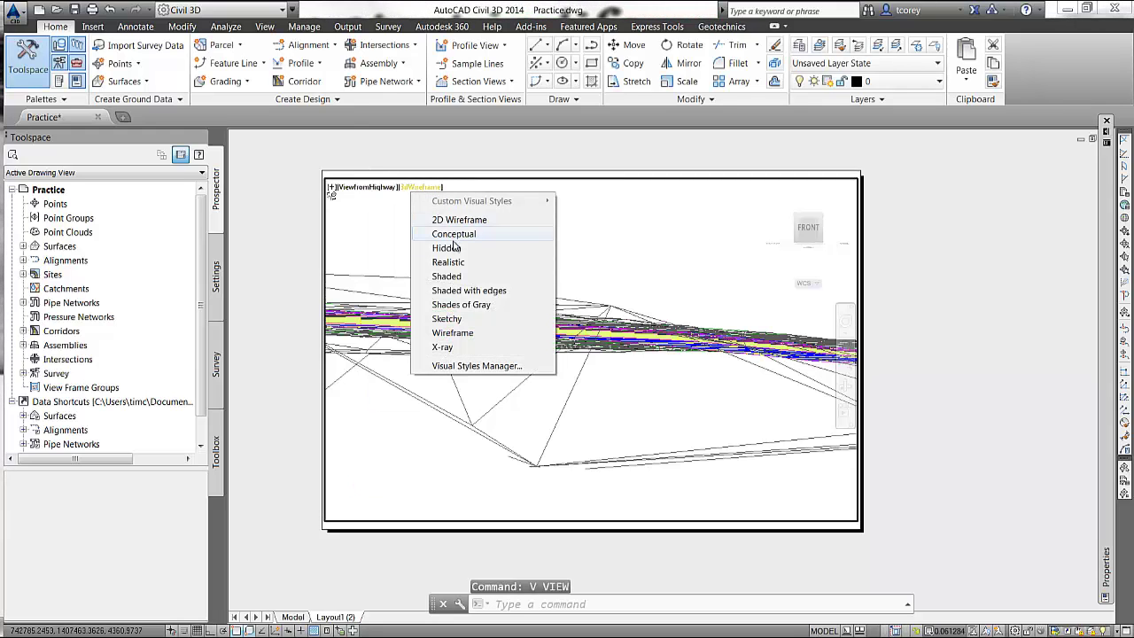
left_click(899, 332)
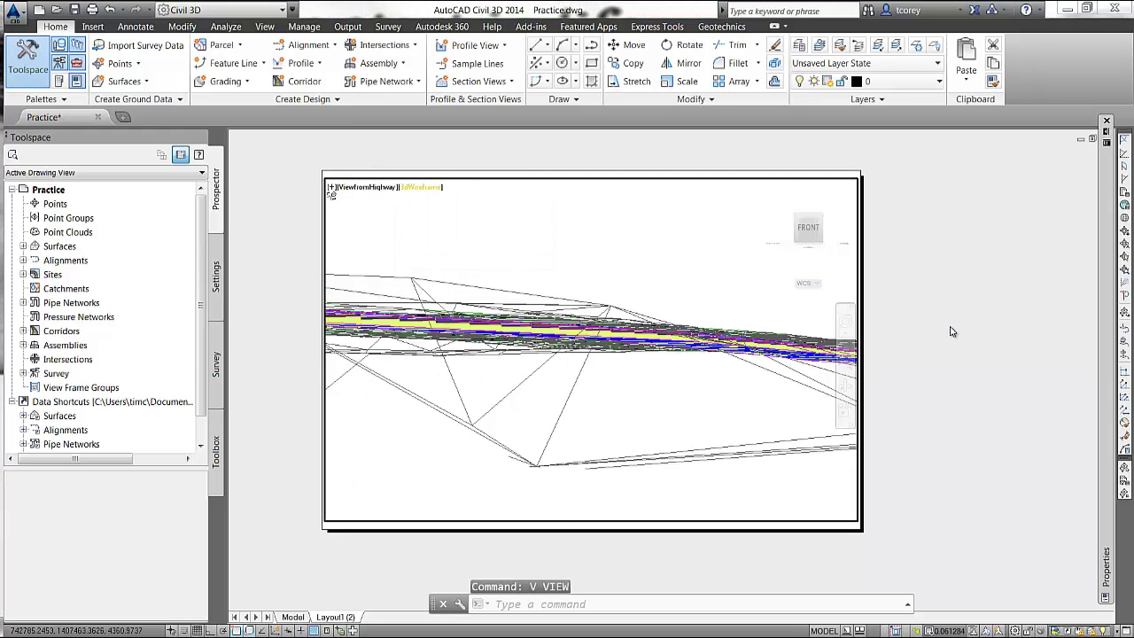